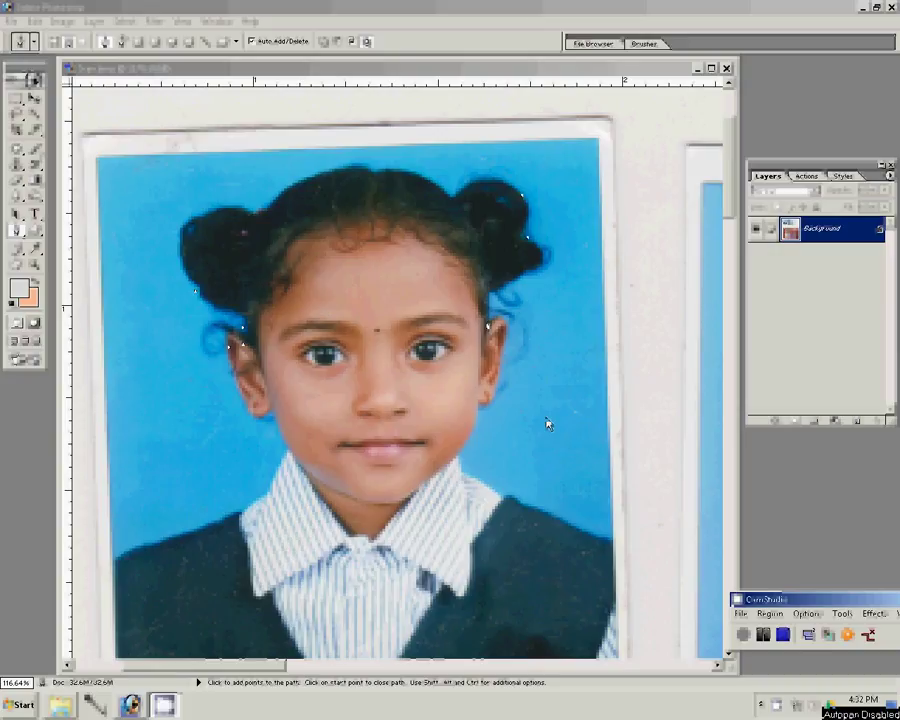
# Trace the schoolgirl's outline with the Pen tool, zooming in along her jacket edge
pyautogui.click(506, 328)
pyautogui.moveTo(352, 270); pyautogui.dragTo(355, 85)
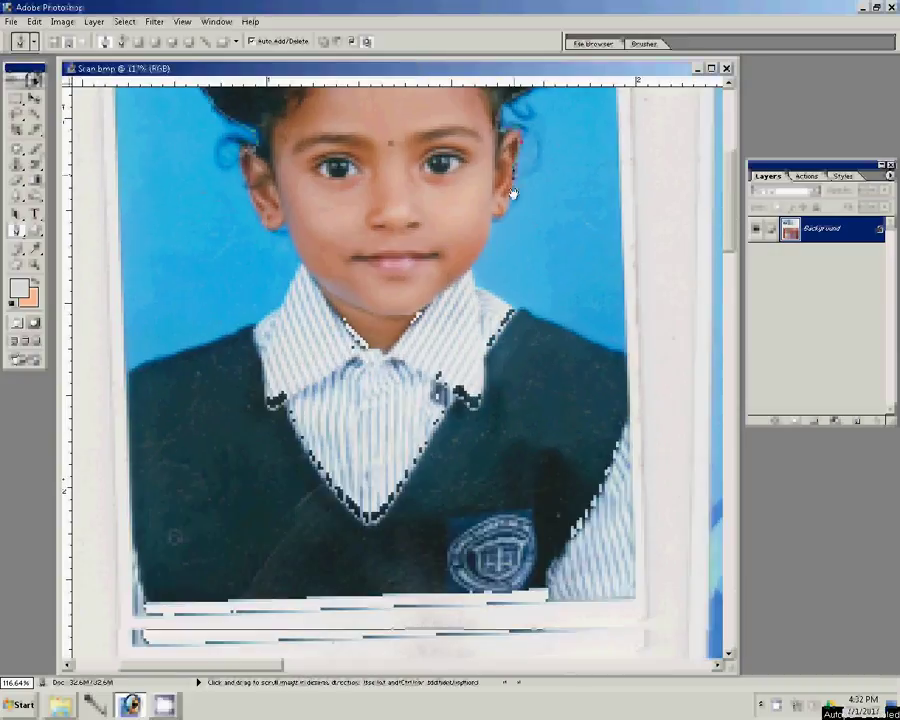
pyautogui.hotkey('ctrl', '+')
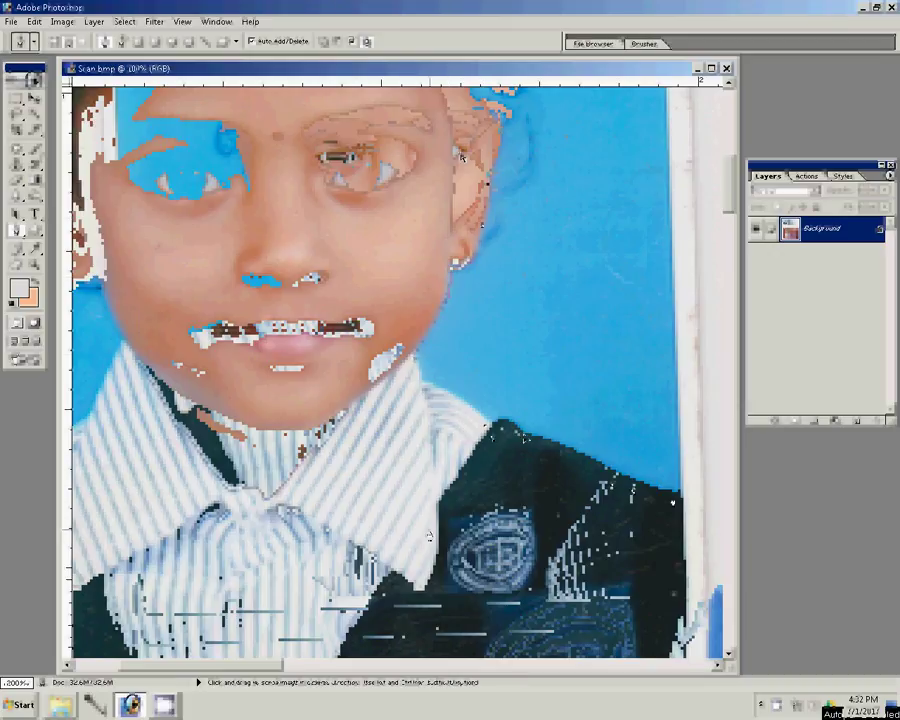
pyautogui.moveTo(430, 537); pyautogui.dragTo(283, 452)
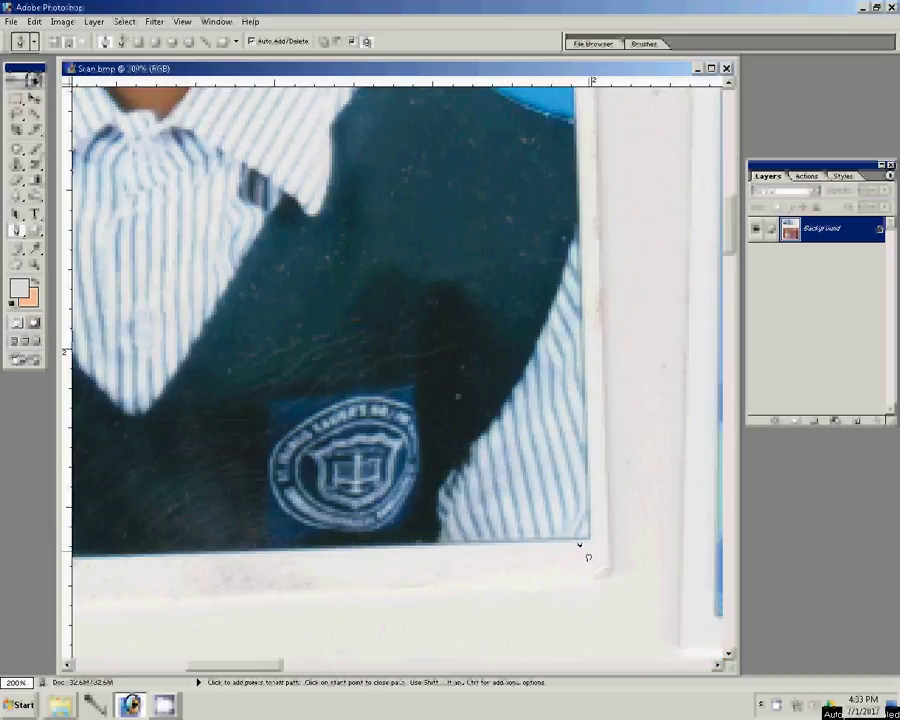
pyautogui.hotkey('ctrl', '+')
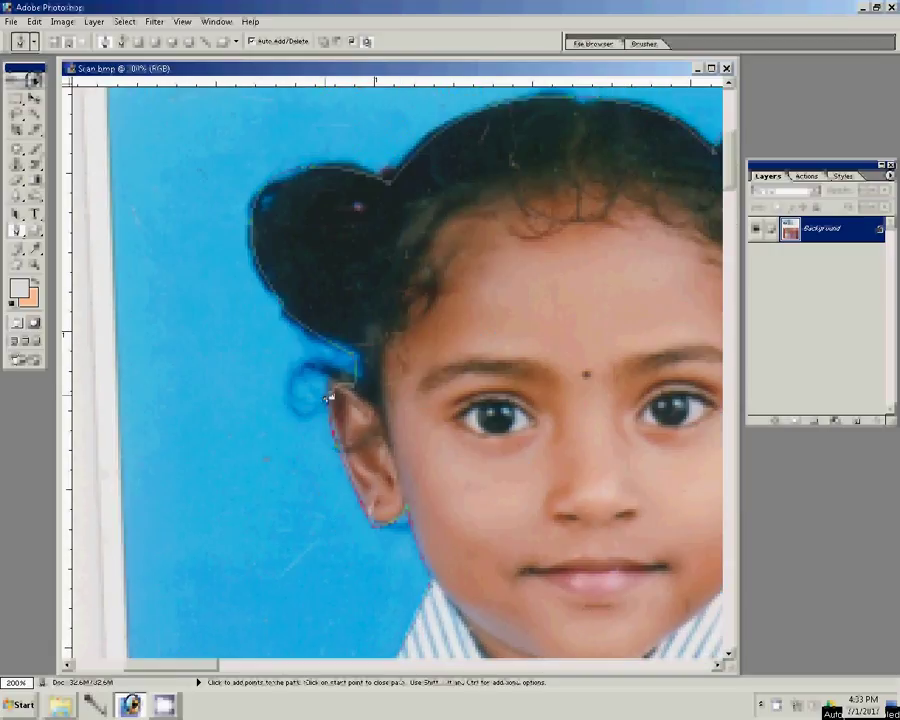
# Convert the girl's path to a selection and copy it onto a new Layer 1
pyautogui.rightClick(372, 282)
pyautogui.click(420, 340)
pyautogui.click(424, 205)
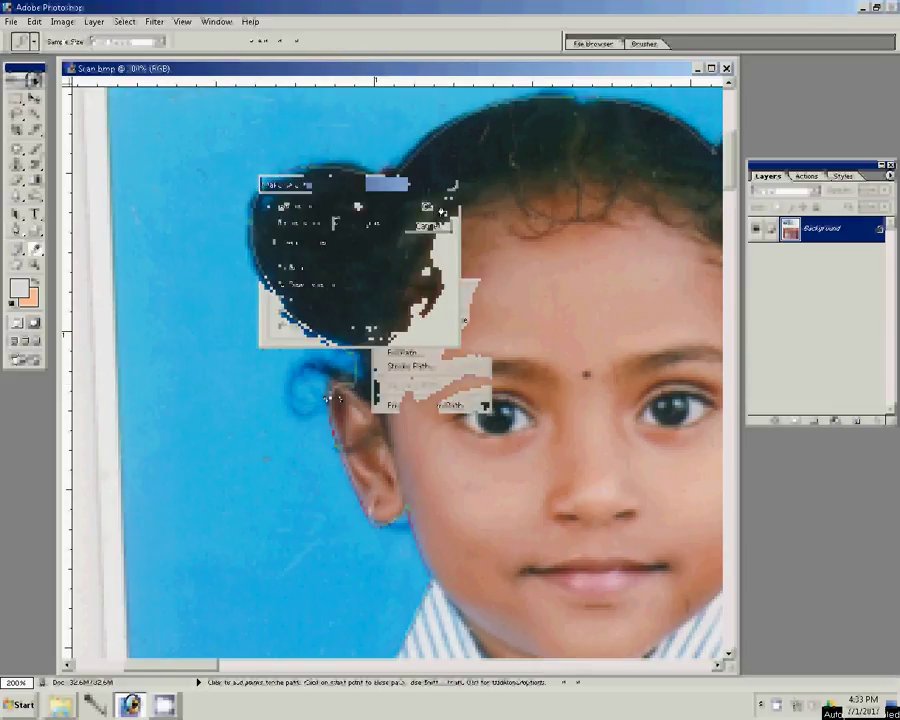
pyautogui.hotkey('ctrl', 'j')
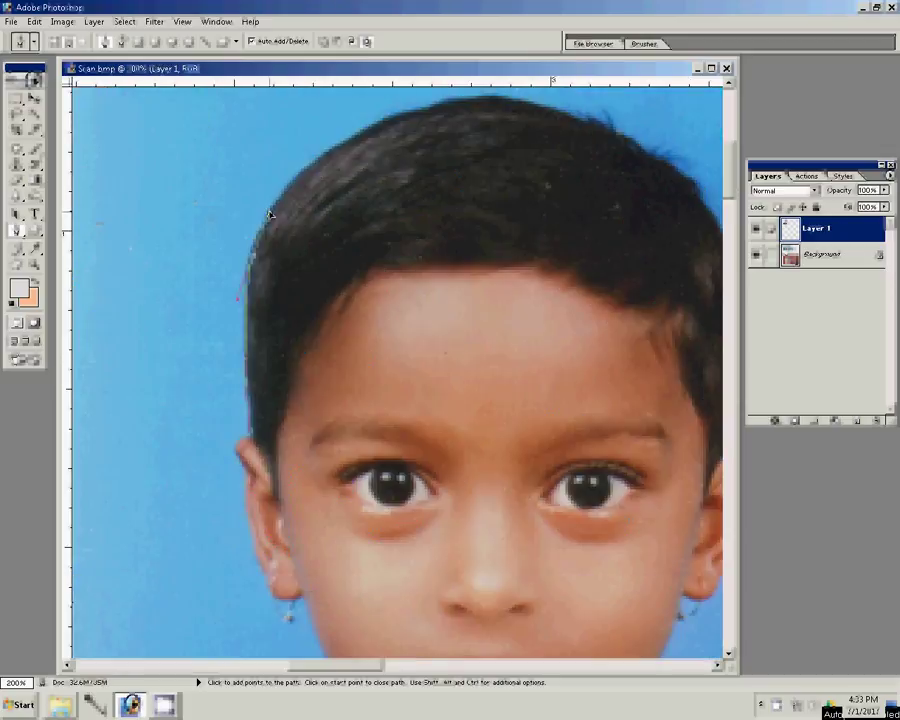
# Trace the boy in the checked shirt from hairline and jaw back to his ear
pyautogui.click(596, 145)
pyautogui.click(640, 155)
pyautogui.click(686, 178)
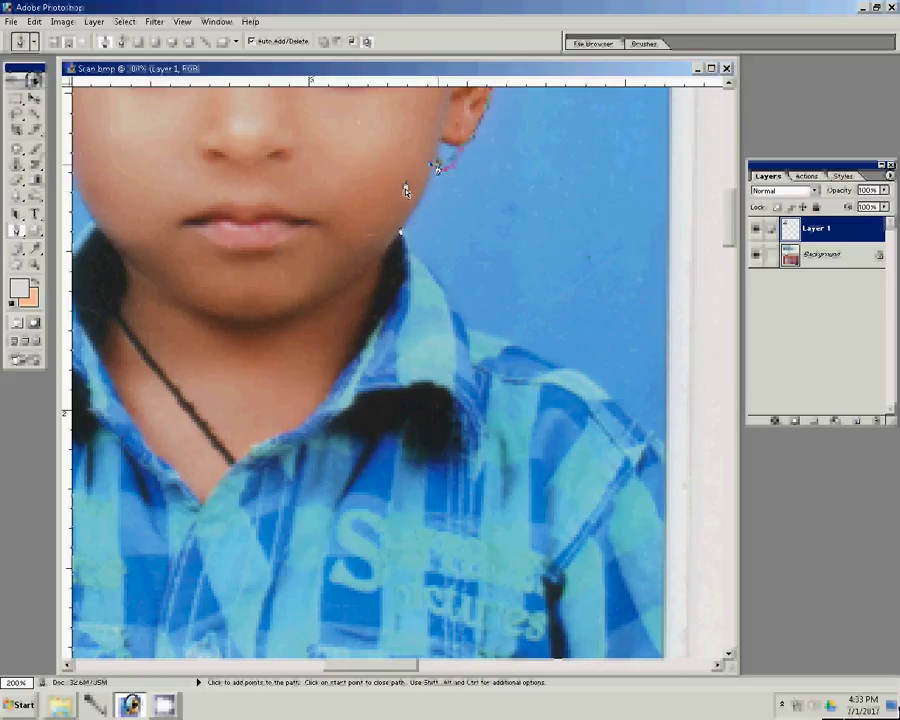
pyautogui.click(399, 233)
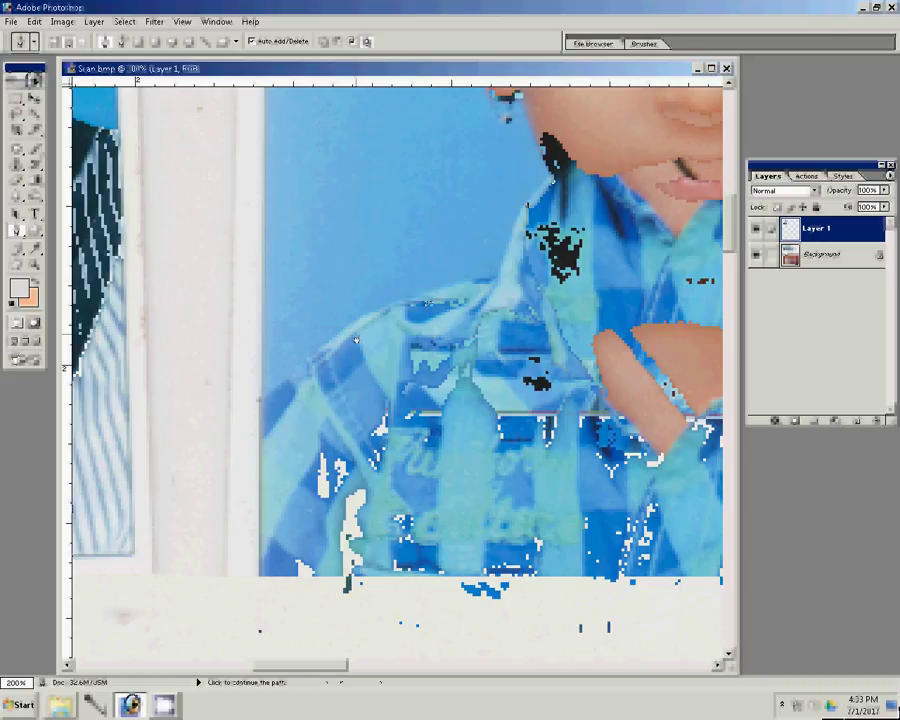
pyautogui.scroll(5, 400, 360)
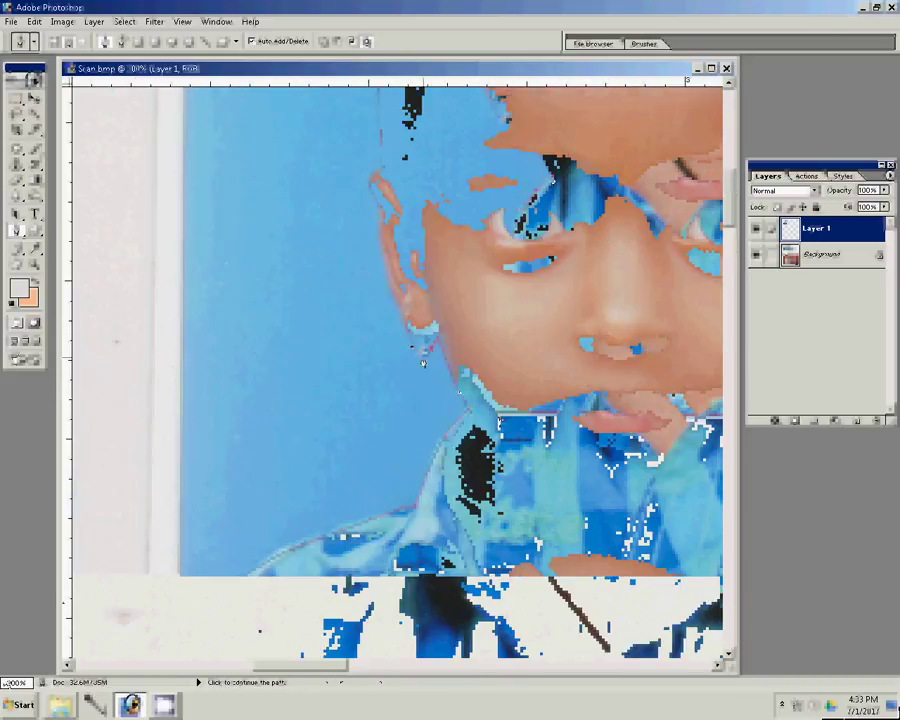
pyautogui.click(381, 208)
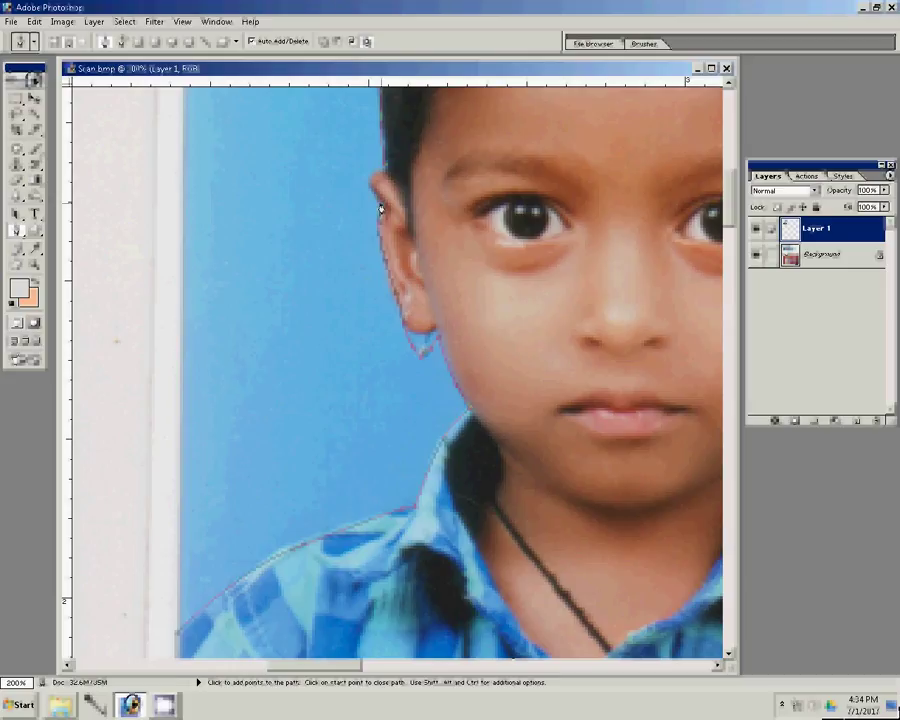
pyautogui.click(417, 201)
# Make a selection from the boy's path with the Background layer active
pyautogui.rightClick(489, 206)
pyautogui.click(585, 257)
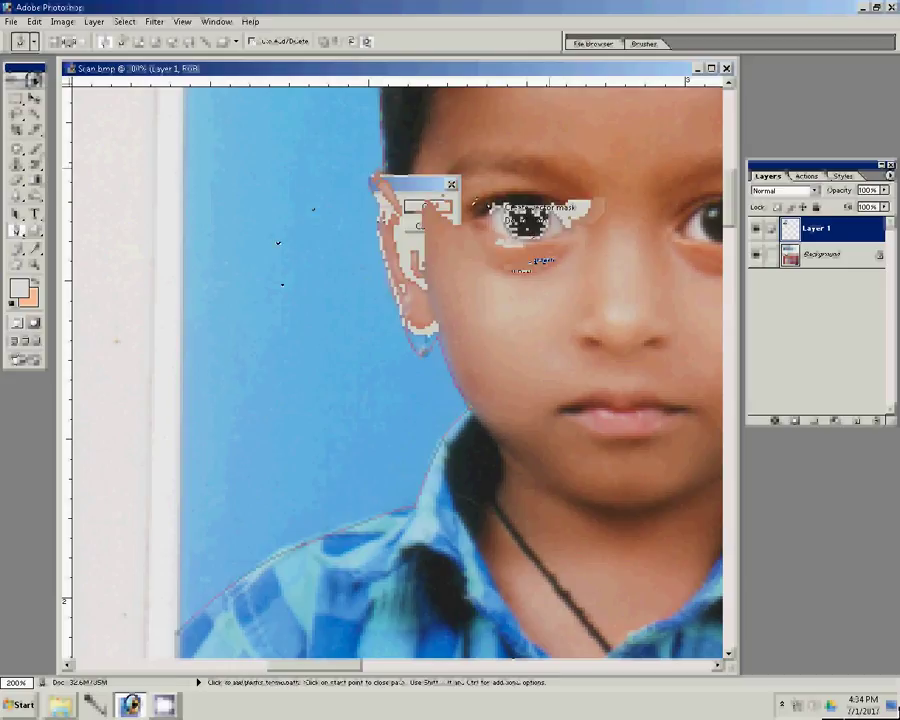
pyautogui.click(842, 255)
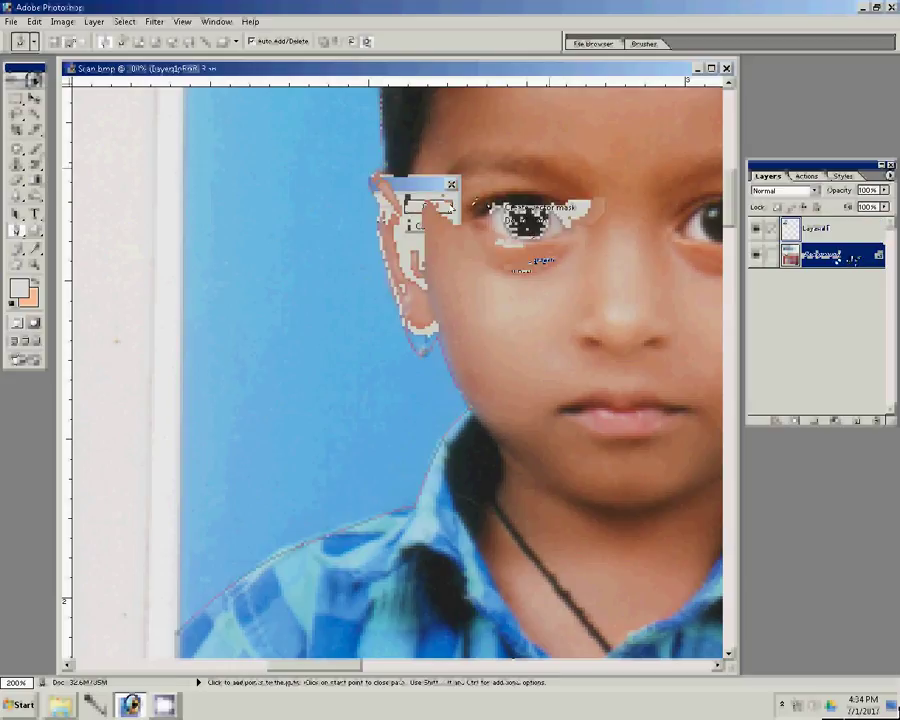
pyautogui.press('z')
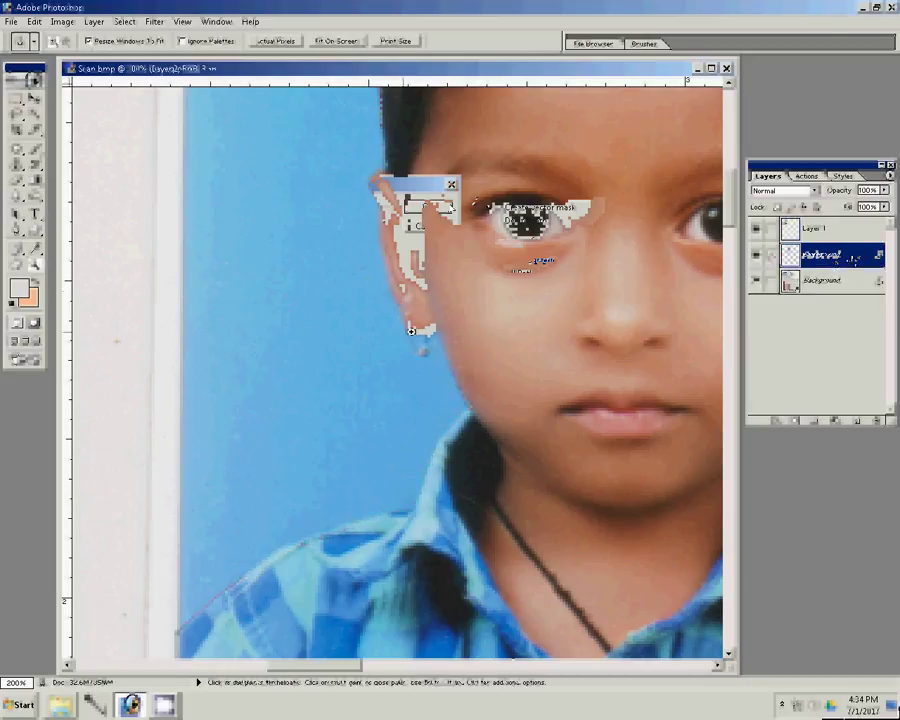
pyautogui.rightClick(450, 297)
# Trace the girl in the floral dress around her cheek, neck and jaw
pyautogui.click(470, 313)
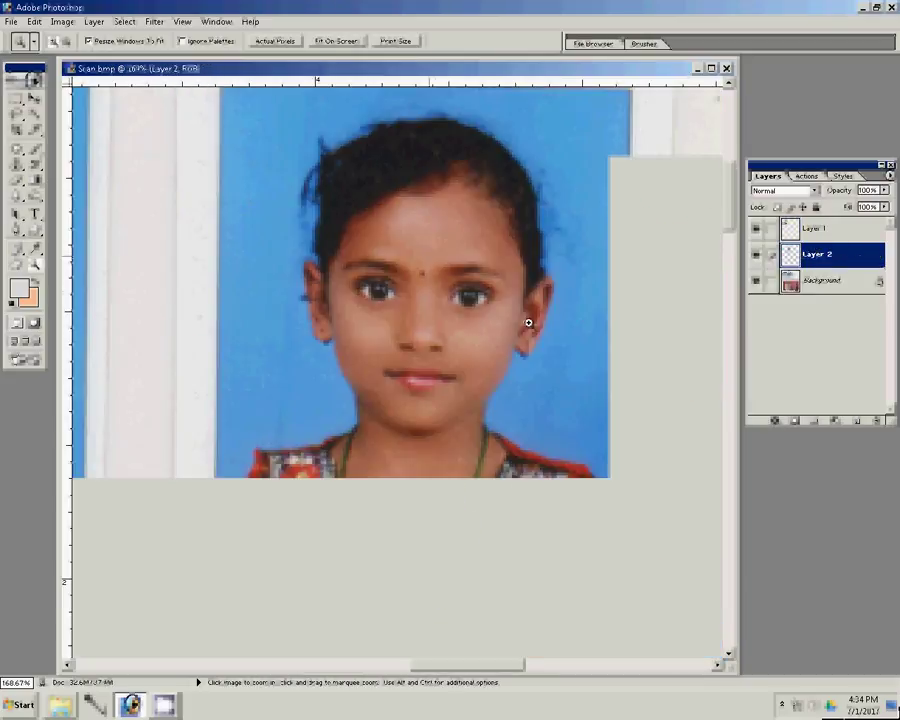
pyautogui.click(446, 267)
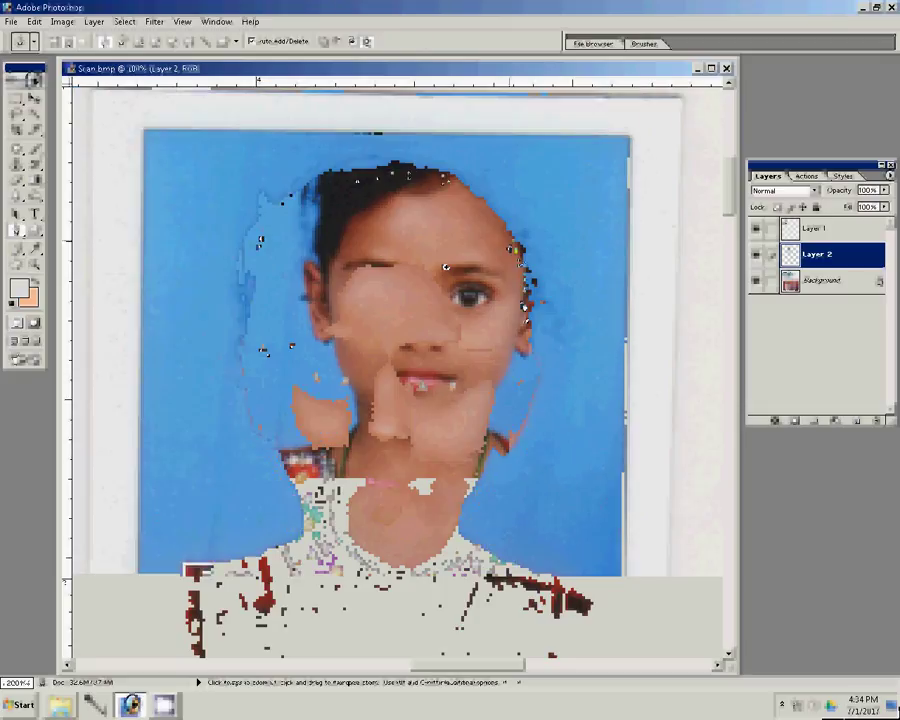
pyautogui.click(533, 362)
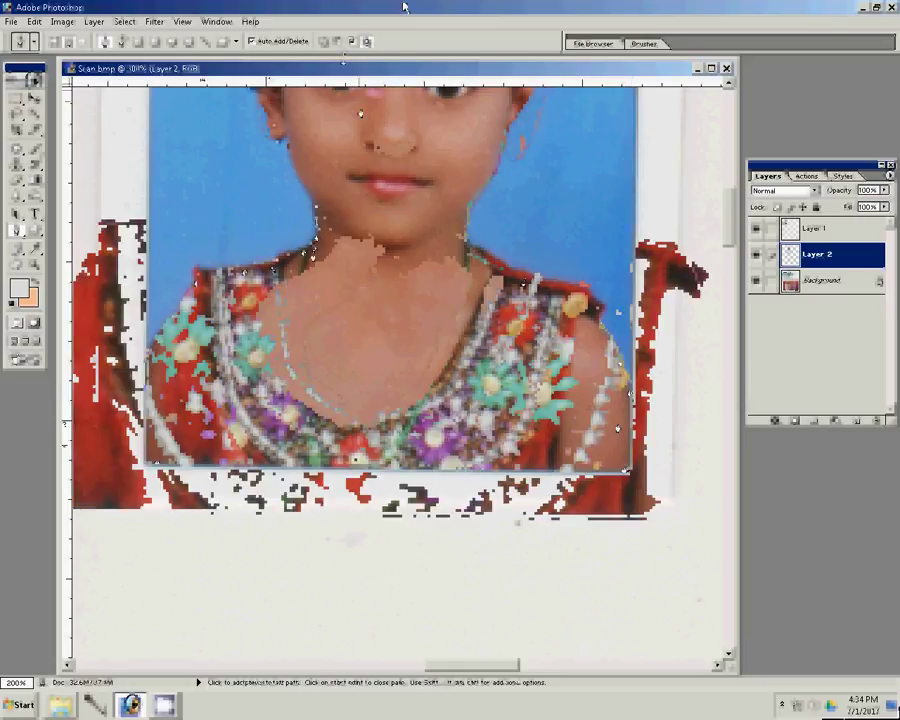
pyautogui.hotkey('ctrl', '+')
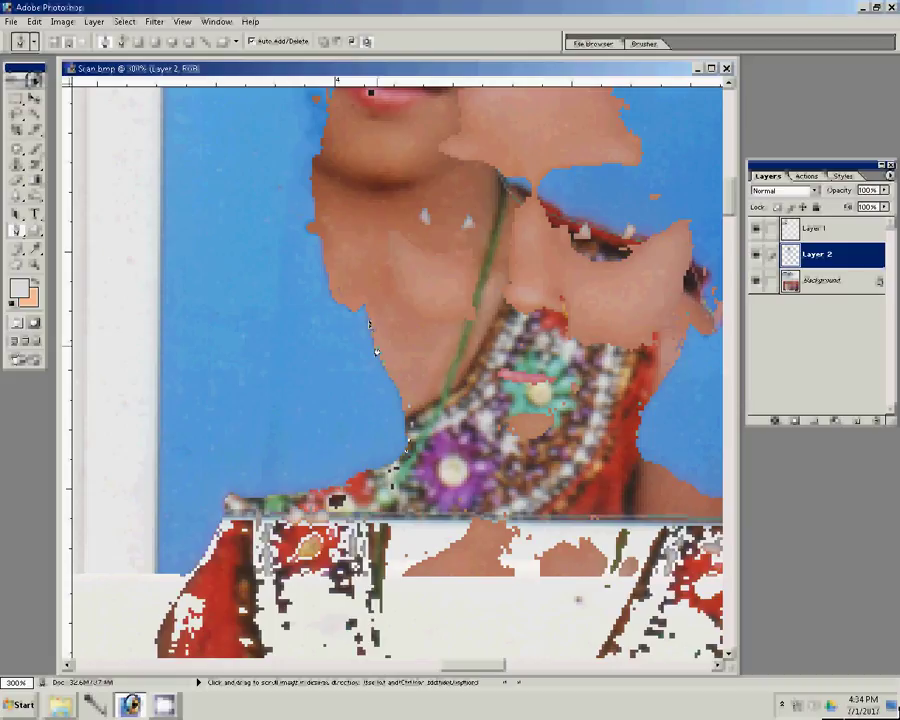
pyautogui.moveTo(333, 268); pyautogui.dragTo(330, 158)
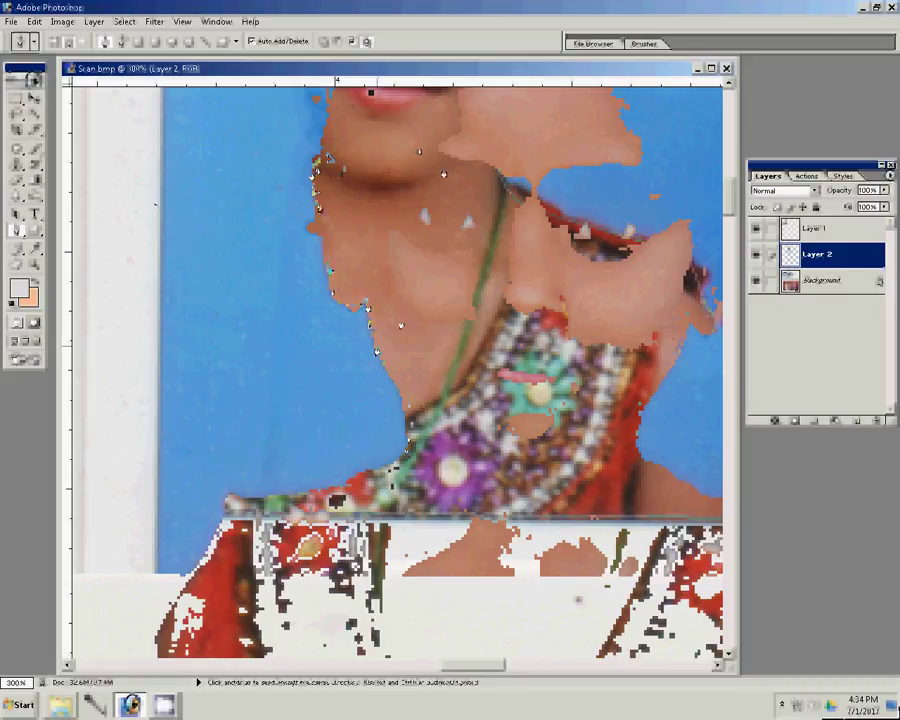
# Convert the girl's path to a selection and zoom onto the man-and-girl photo
pyautogui.rightClick(481, 200)
pyautogui.press('Return')
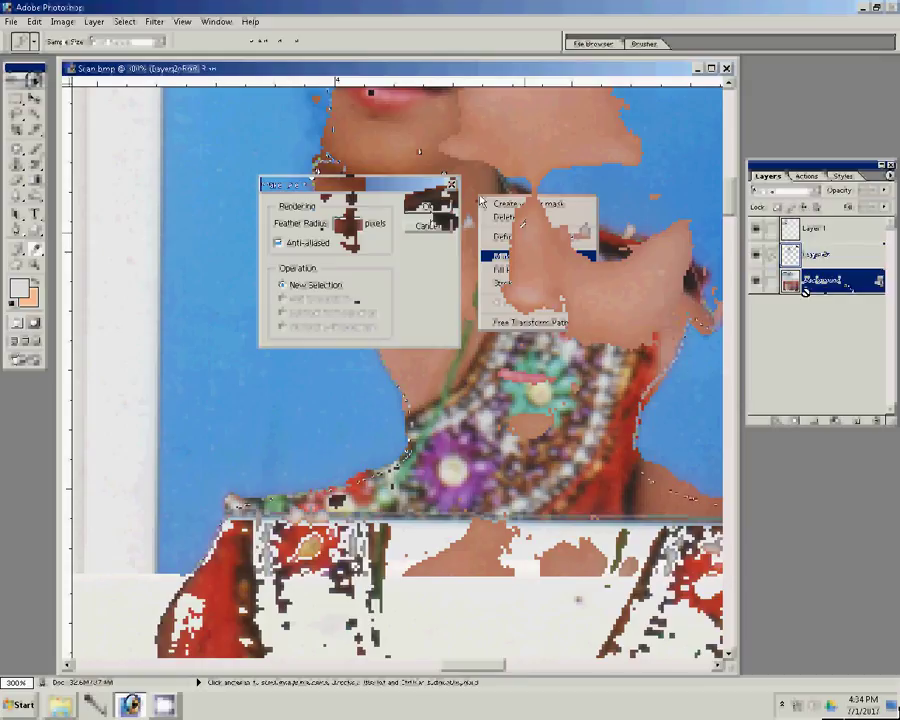
pyautogui.press('z')
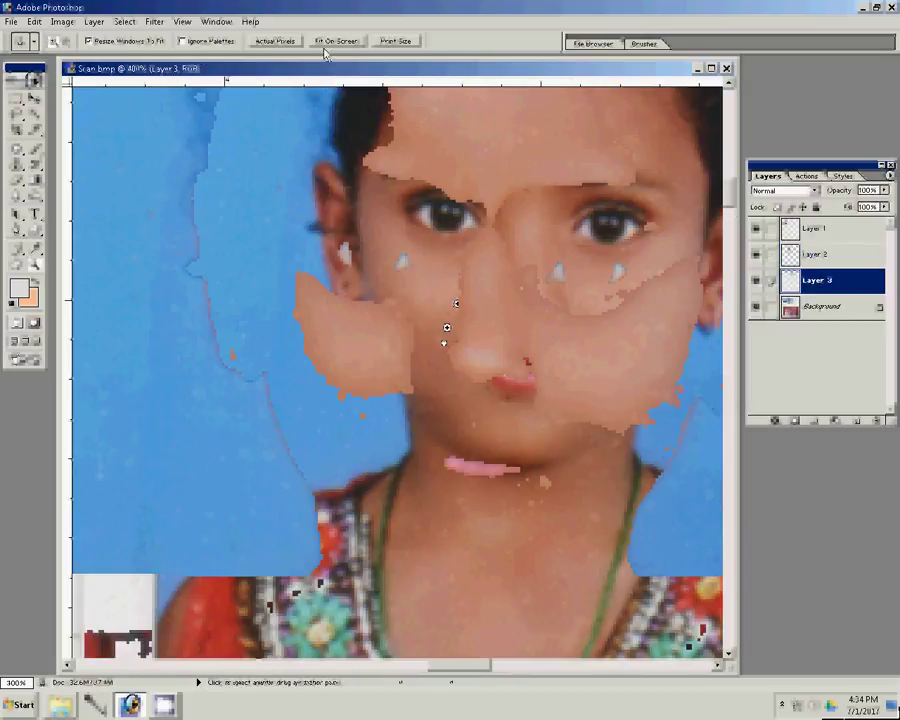
pyautogui.click(446, 330)
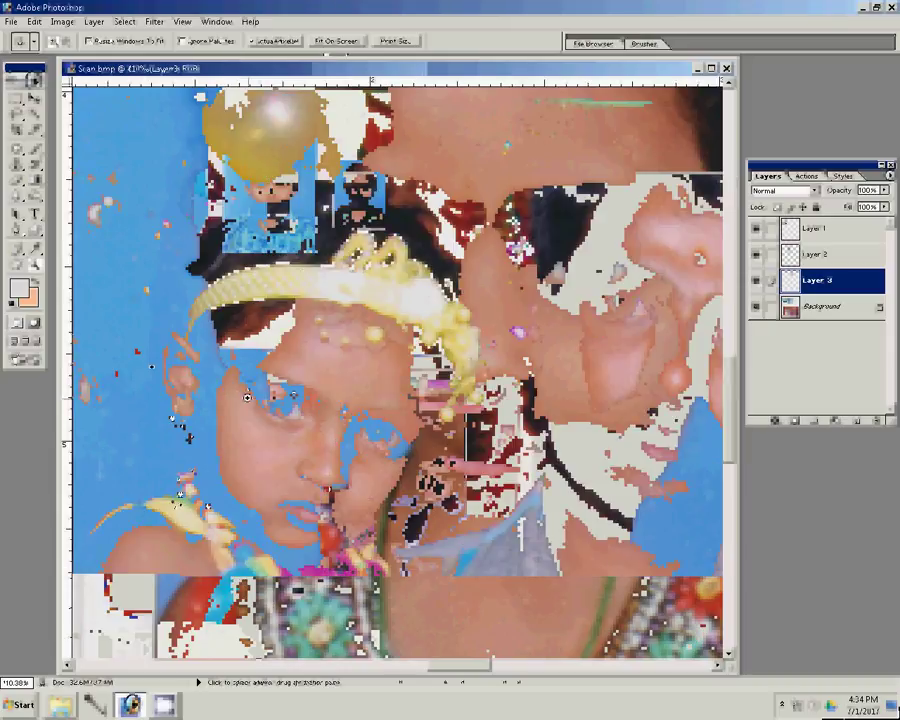
# Trace the small girl's hair and the top of her head with the Pen tool
pyautogui.press('p')
pyautogui.click(187, 331)
pyautogui.click(187, 255)
pyautogui.click(219, 213)
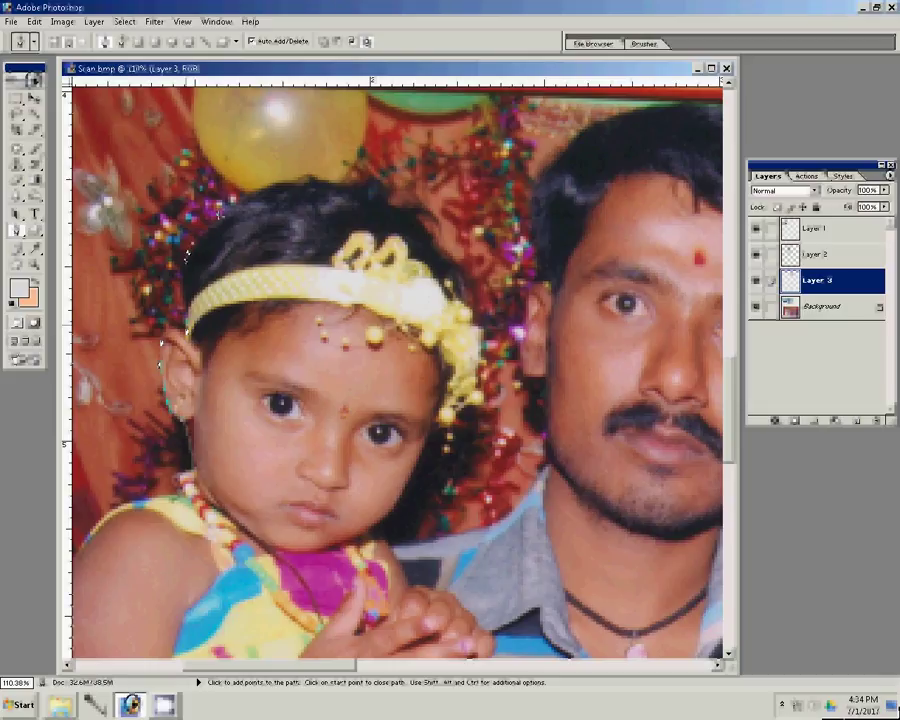
pyautogui.click(274, 186)
pyautogui.click(378, 188)
# Finish outlining the family group and turn the path into a selection
pyautogui.scroll(-5, 397, 370)
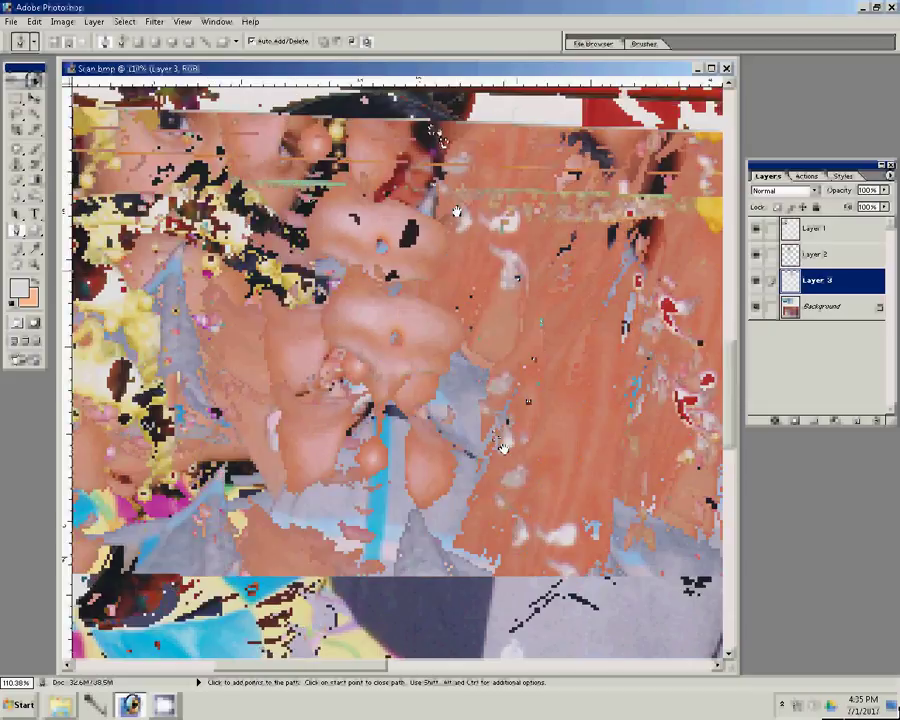
pyautogui.moveTo(456, 211); pyautogui.dragTo(426, 197)
pyautogui.click(399, 240)
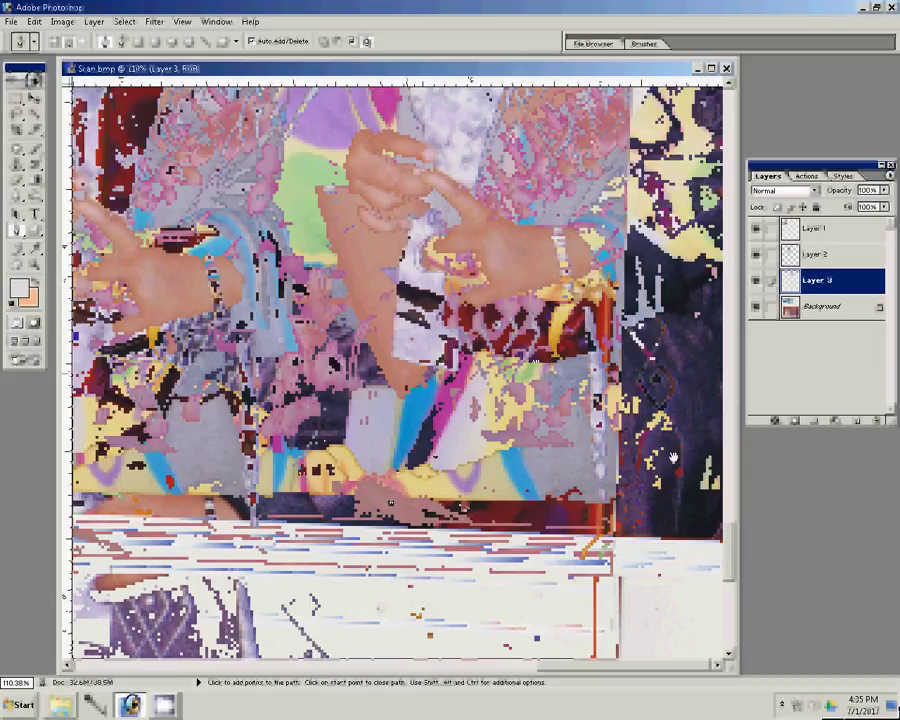
pyautogui.moveTo(674, 458)
pyautogui.mouseDown()
pyautogui.moveTo(340, 482)
pyautogui.moveTo(256, 390)
pyautogui.moveTo(254, 410)
pyautogui.mouseUp()
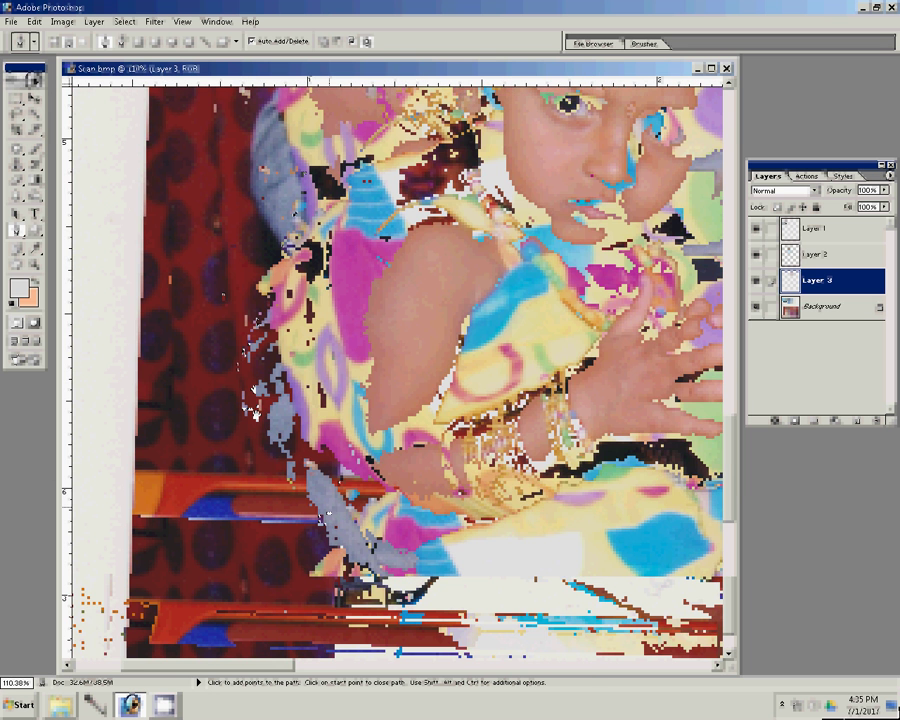
pyautogui.rightClick(340, 332)
pyautogui.click(390, 400)
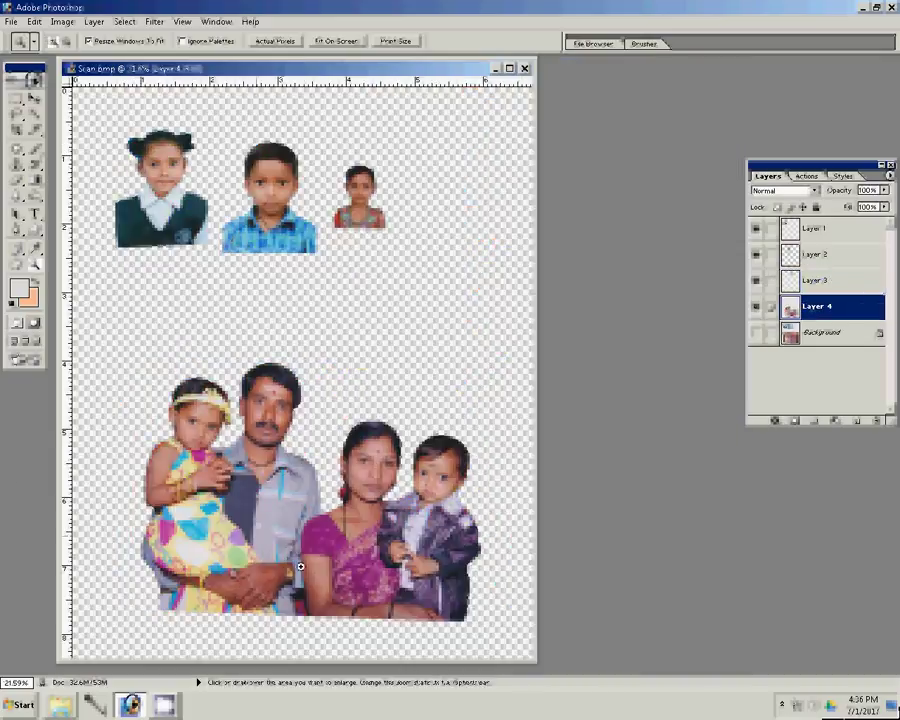
# Path-select the leftover background between the arms and delete it
pyautogui.click(300, 568)
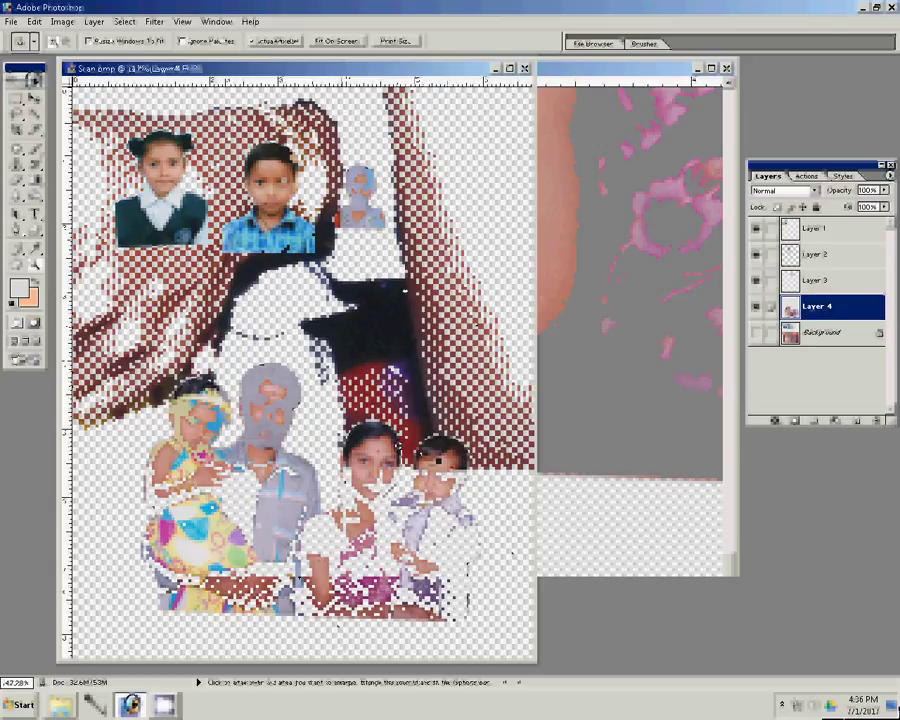
pyautogui.press('p')
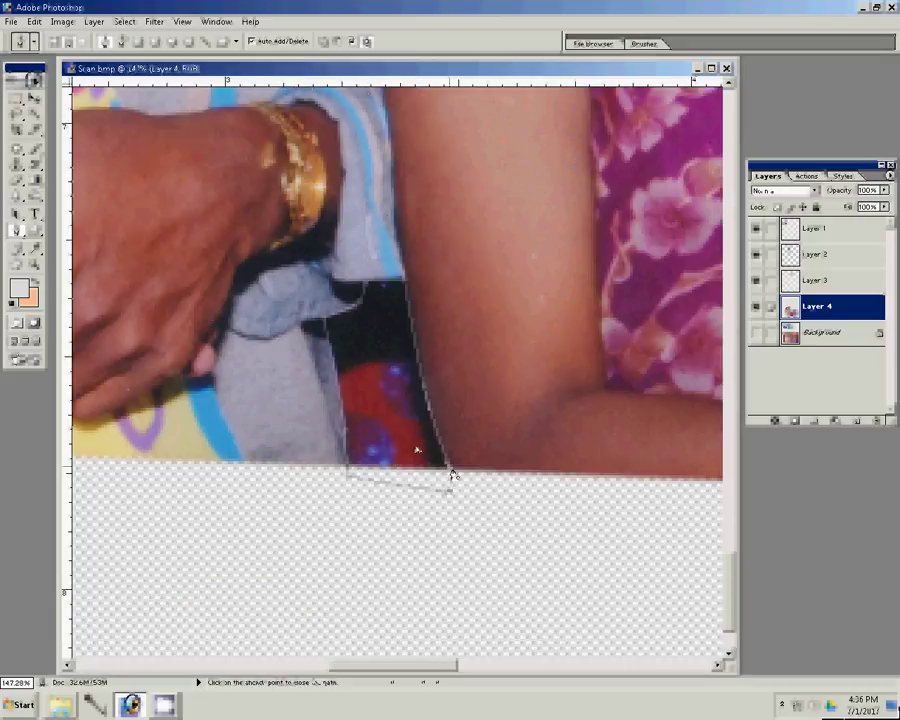
pyautogui.click(452, 474)
pyautogui.hotkey('ctrl', 'Return')
pyautogui.press('Delete')
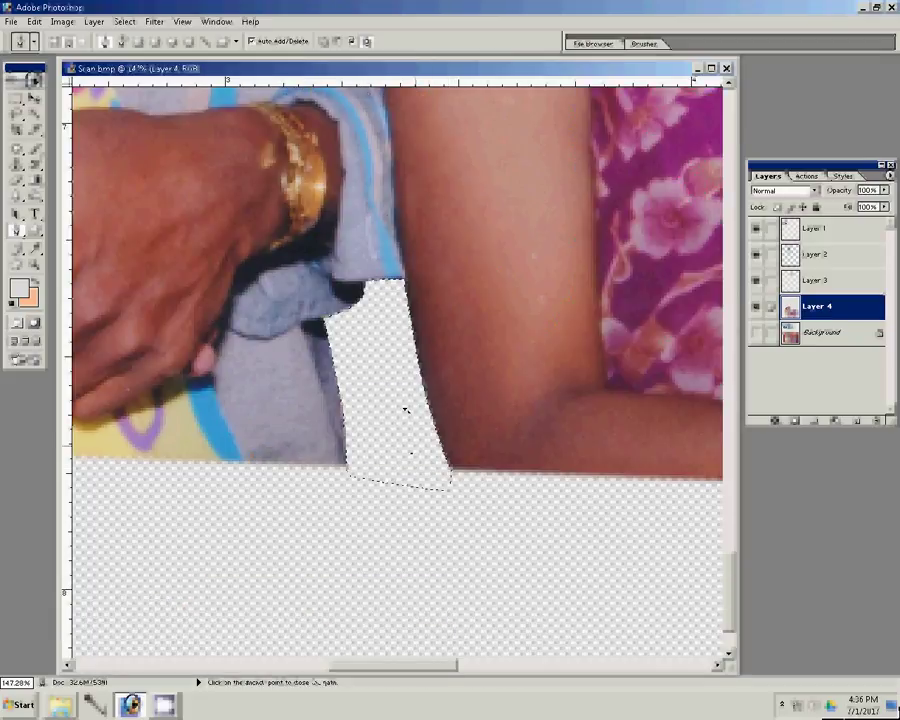
# Change the view magnification and open the Computer window from the Start menu
pyautogui.press('z')
pyautogui.rightClick(416, 394)
pyautogui.click(445, 413)
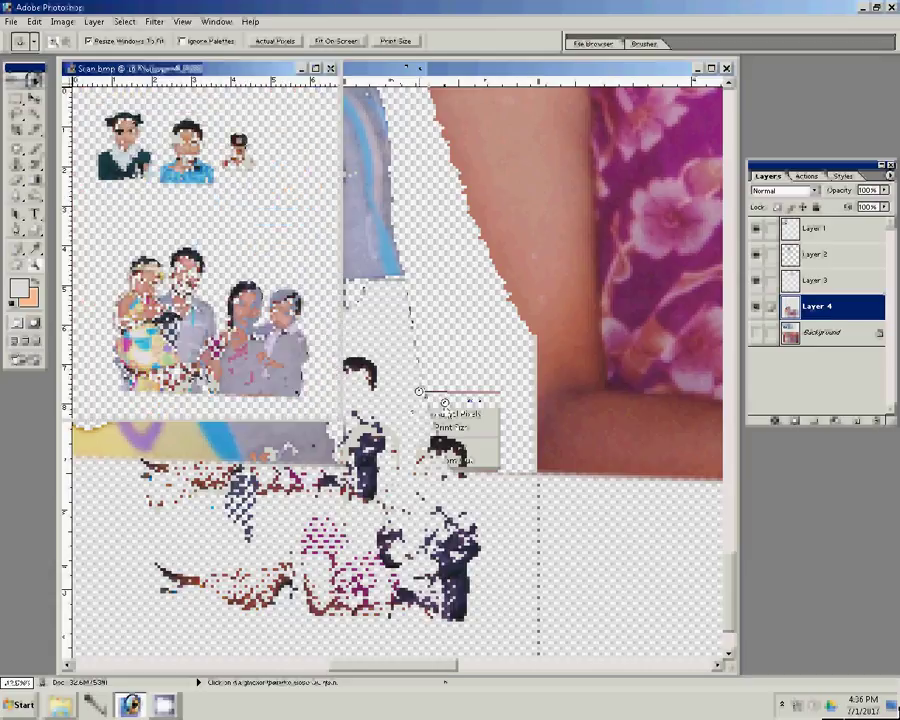
pyautogui.click(20, 705)
pyautogui.click(208, 500)
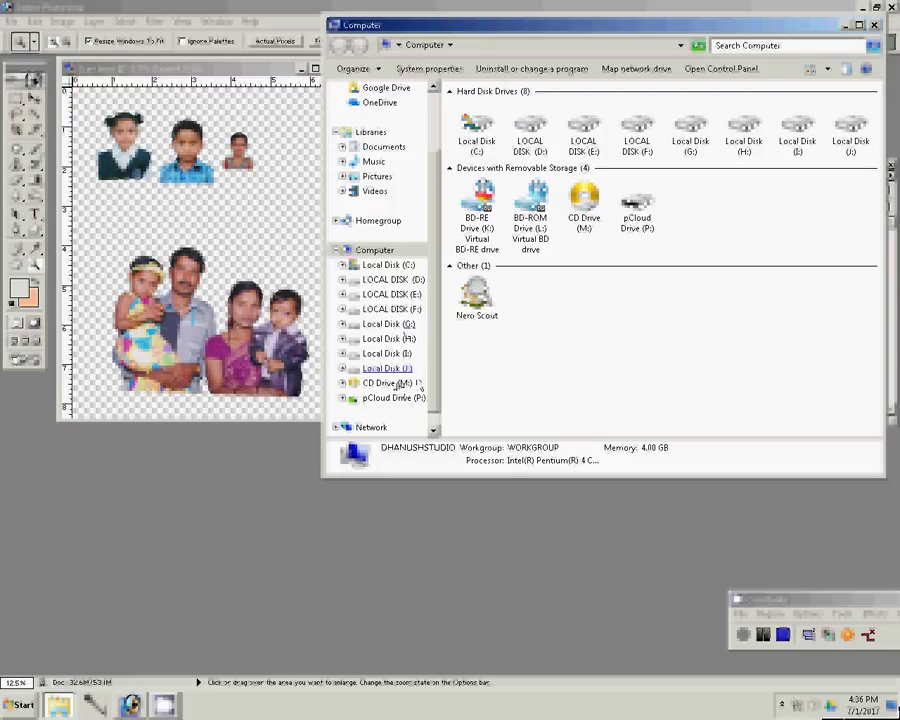
# Open Local Disk (J:) > scenery images and drag image 117 into Photoshop
pyautogui.click(400, 370)
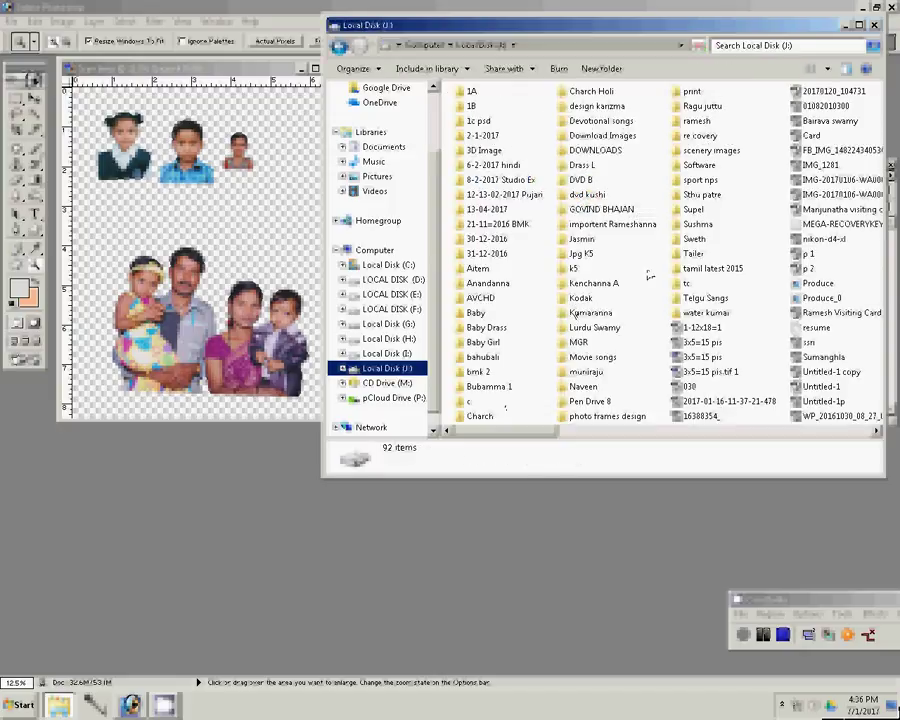
pyautogui.click(712, 152)
pyautogui.doubleClick(712, 152)
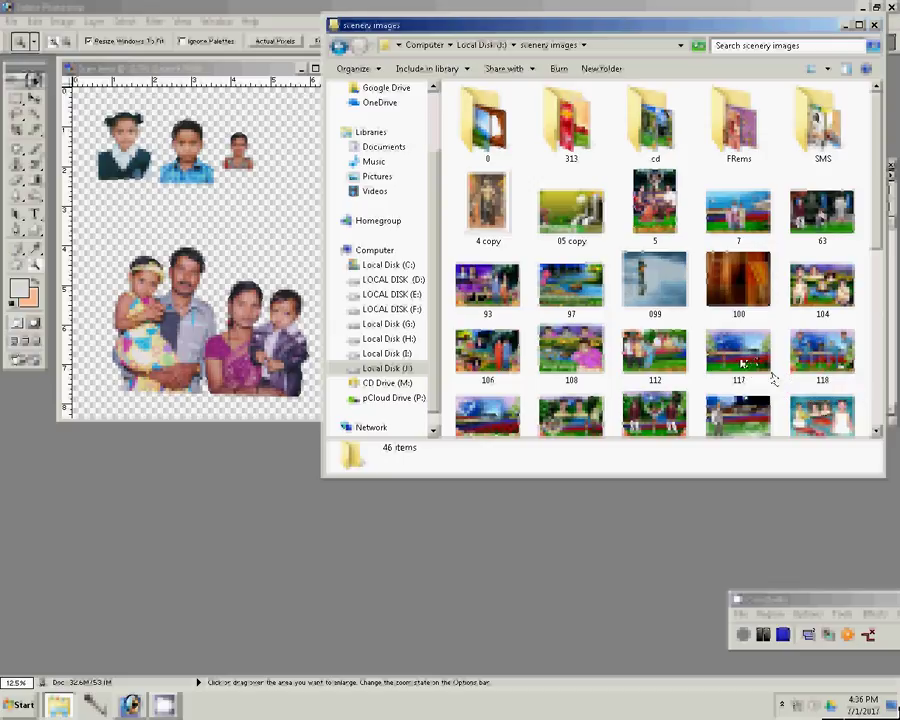
pyautogui.click(743, 361)
pyautogui.moveTo(743, 361); pyautogui.dragTo(508, 573)
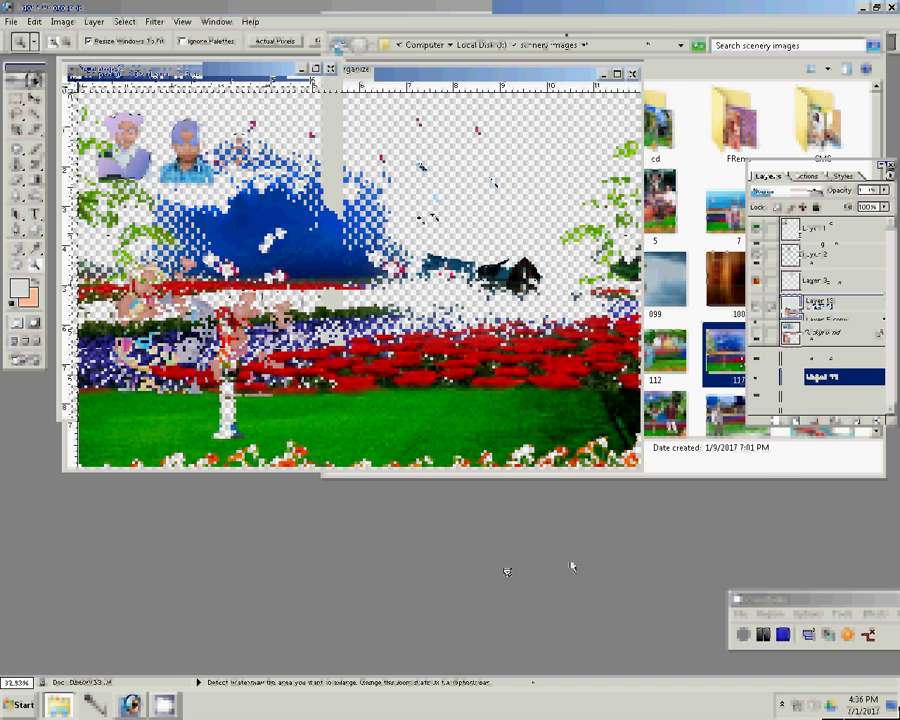
# Move the family group into scene 117, scale it with Free Transform, and add a layer mask
pyautogui.hotkey('ctrl', '-')
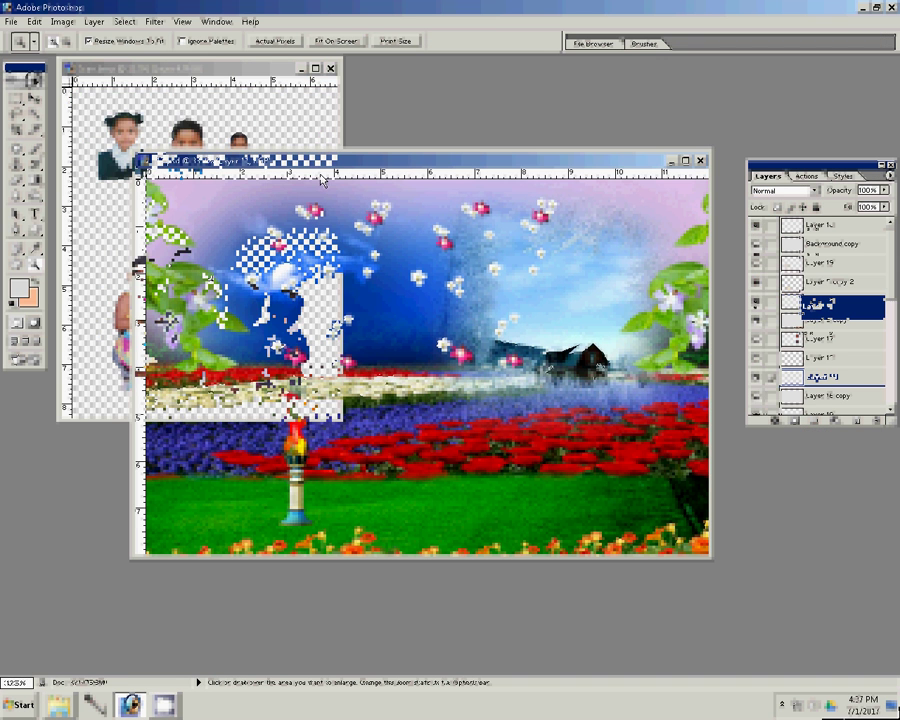
pyautogui.hotkey('ctrl', 'Tab')
pyautogui.press('v')
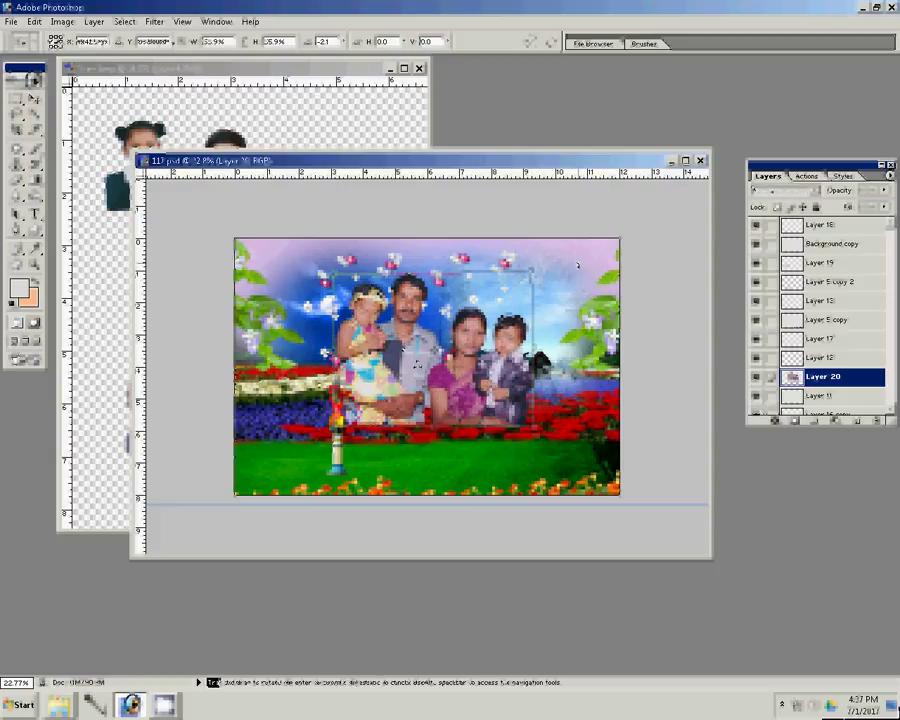
pyautogui.press('Return')
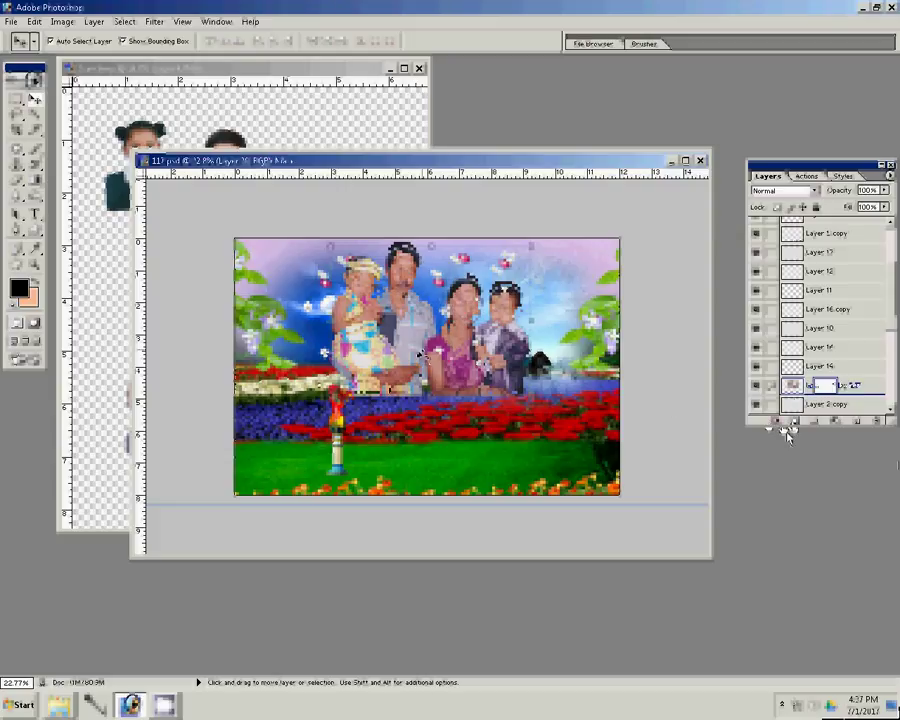
pyautogui.press('b')
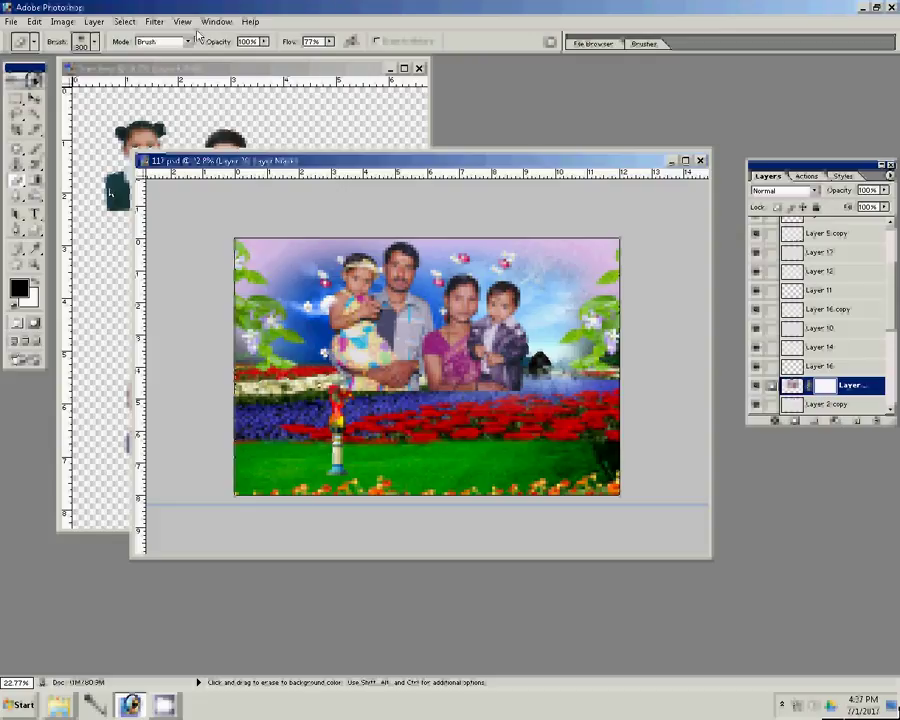
# Paint the mask with a 300 px, 100% opacity brush to fade the group's bottom band
pyautogui.press('b')
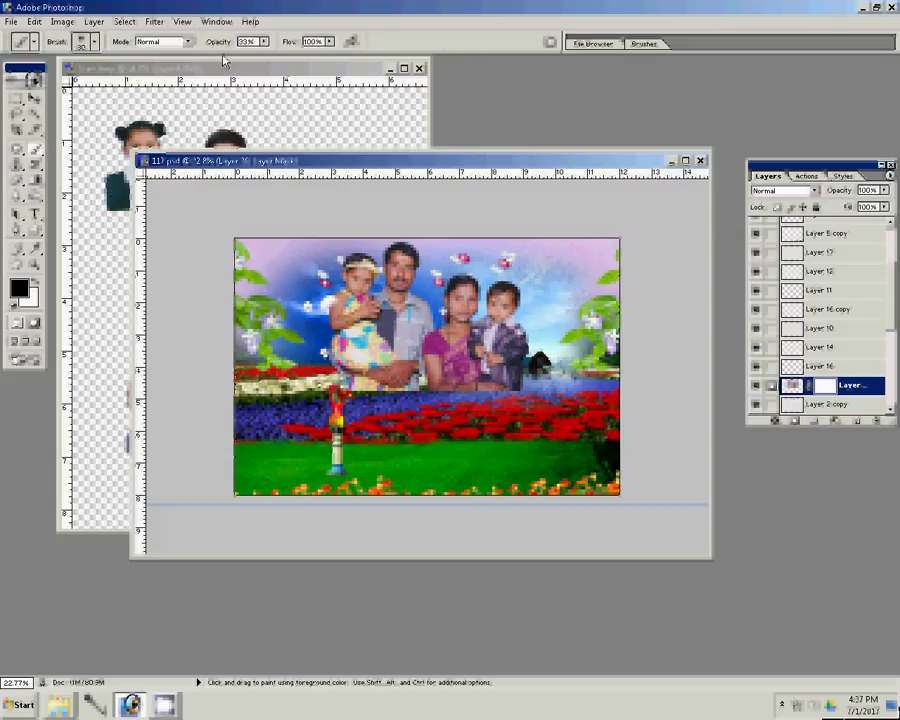
pyautogui.moveTo(265, 43); pyautogui.dragTo(311, 58)
pyautogui.press(']')
pyautogui.press(']')
pyautogui.press(']')
pyautogui.moveTo(420, 380); pyautogui.dragTo(510, 380)
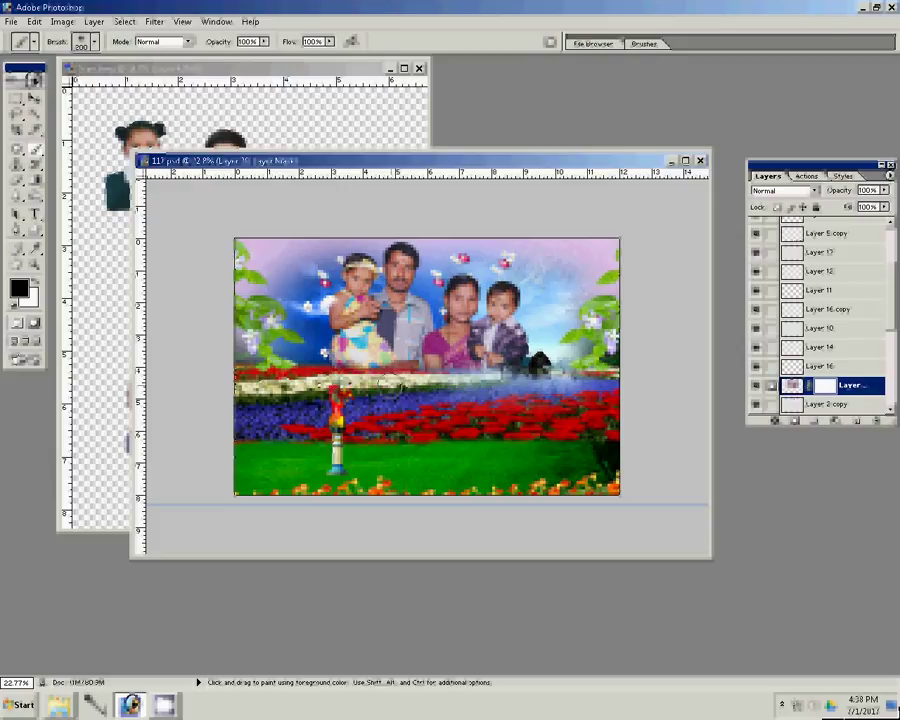
pyautogui.moveTo(345, 385); pyautogui.dragTo(410, 362)
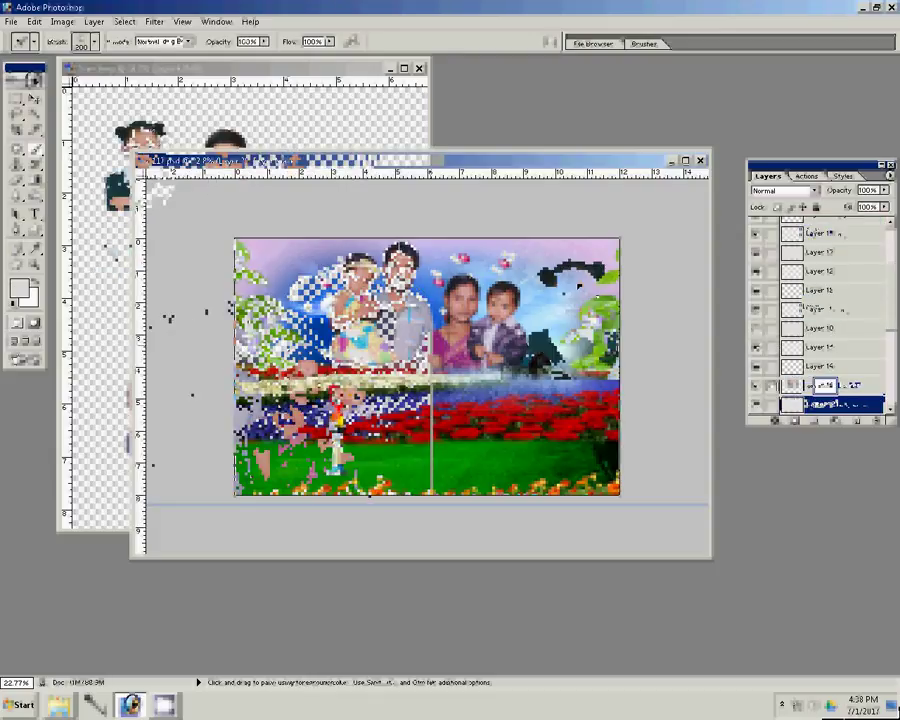
# Set the eraser to 300 and move the boy's cut-out higher in the collage
pyautogui.click(35, 97)
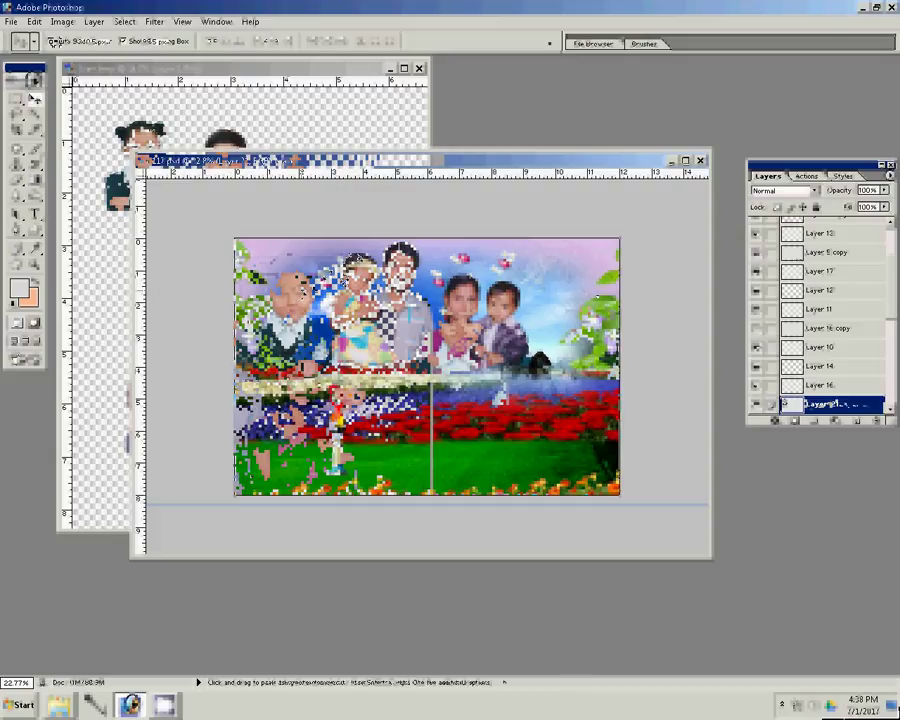
pyautogui.click(51, 41)
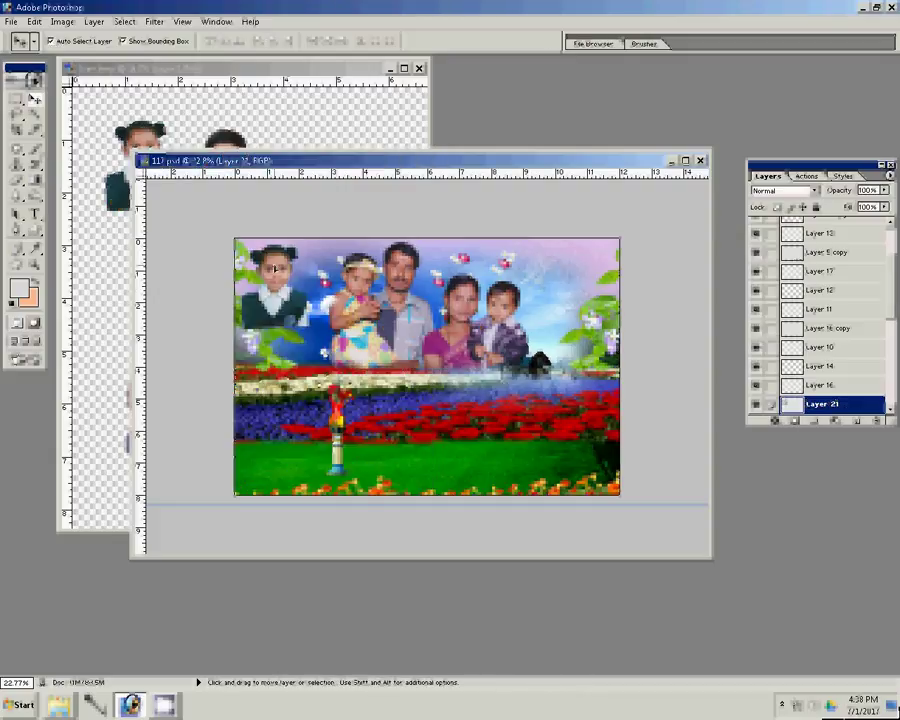
pyautogui.press('e')
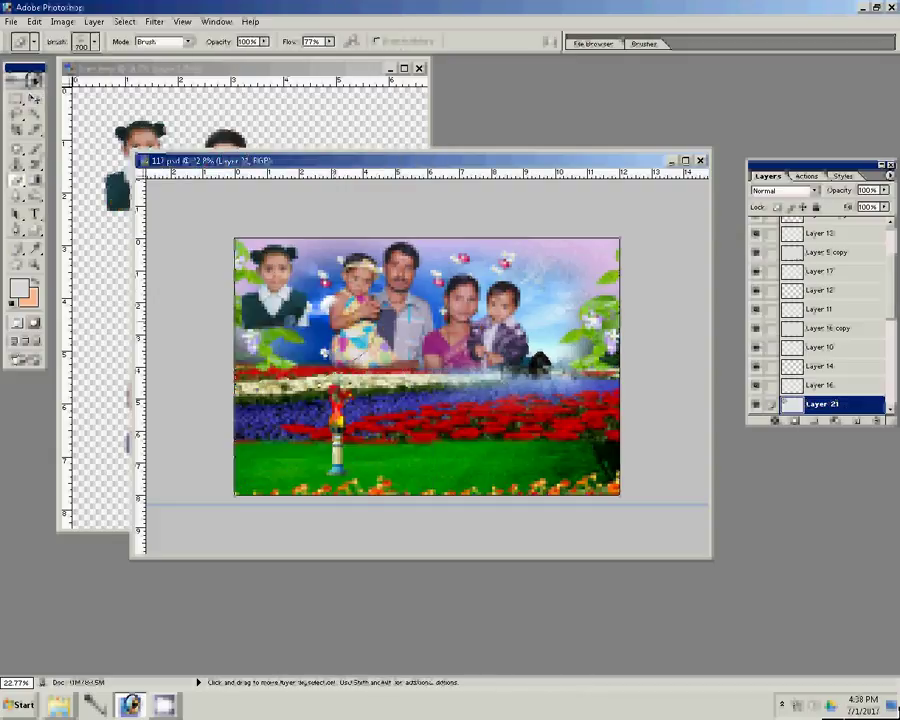
pyautogui.press('[')
pyautogui.press('[')
pyautogui.press('[')
pyautogui.press('[')
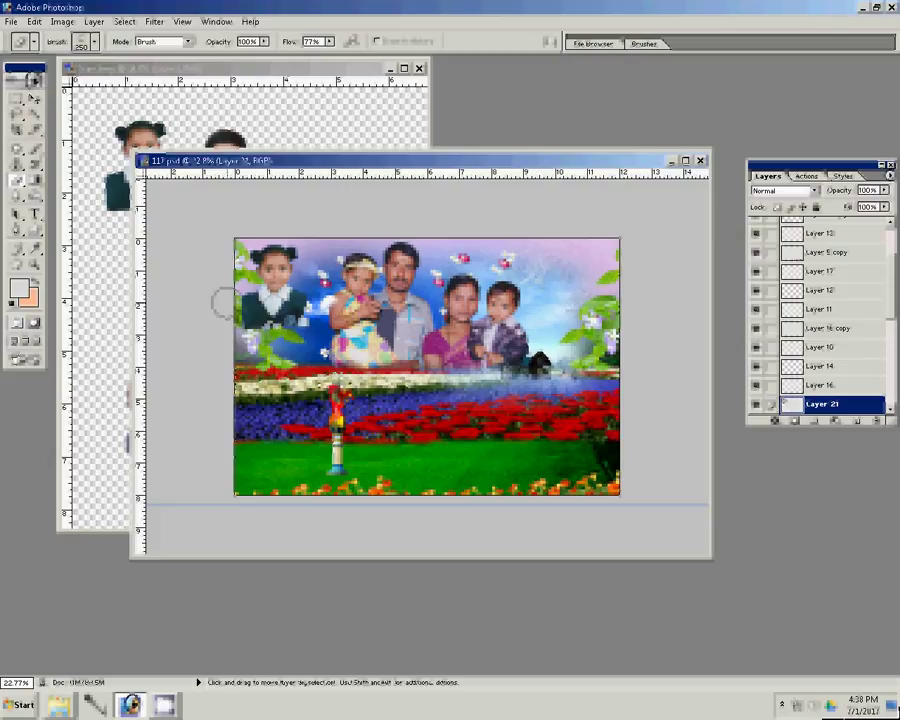
pyautogui.press('v')
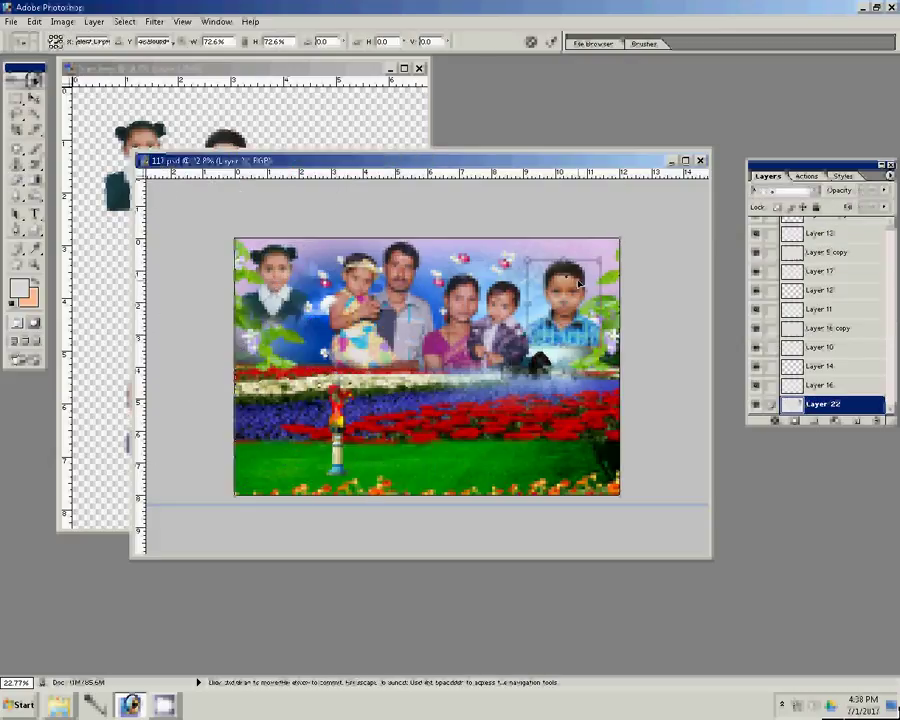
pyautogui.moveTo(578, 285); pyautogui.dragTo(573, 283)
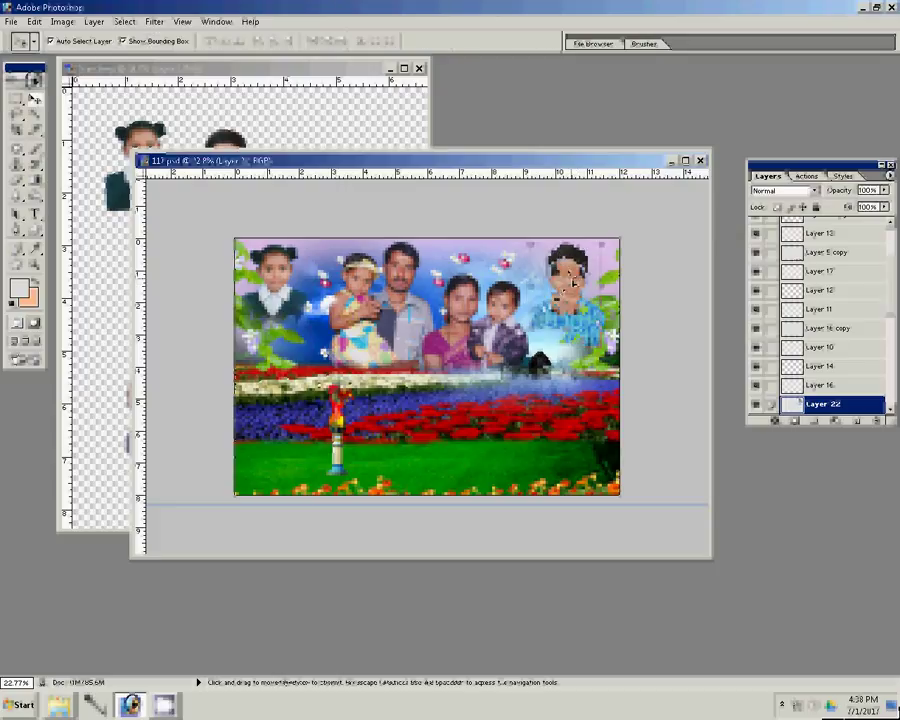
# Move Layer 22 up one place and nudge the top-right figure lower
pyautogui.press('e')
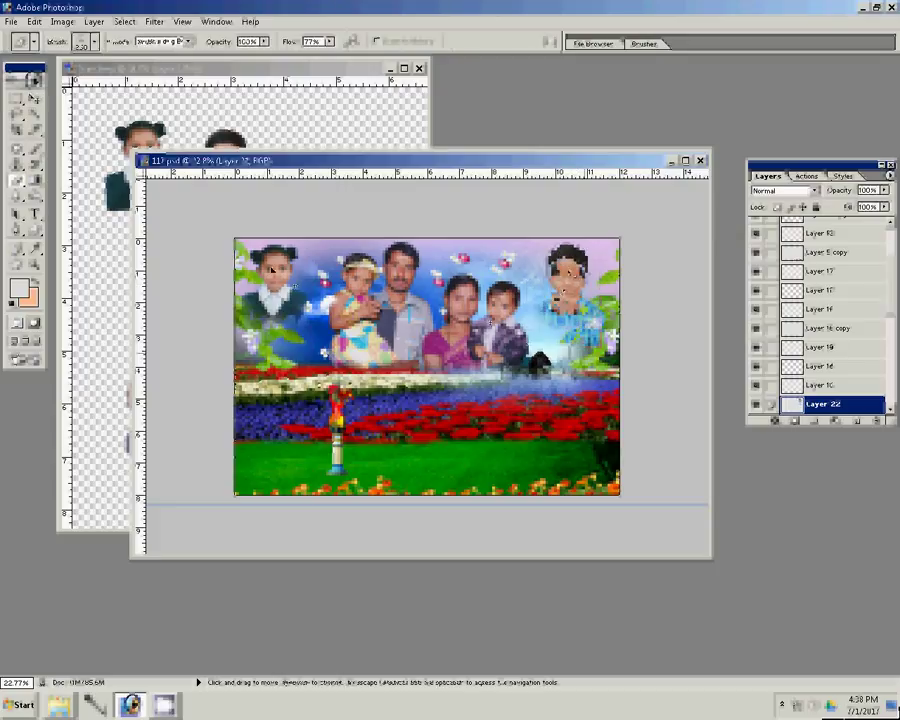
pyautogui.moveTo(820, 404); pyautogui.dragTo(814, 385)
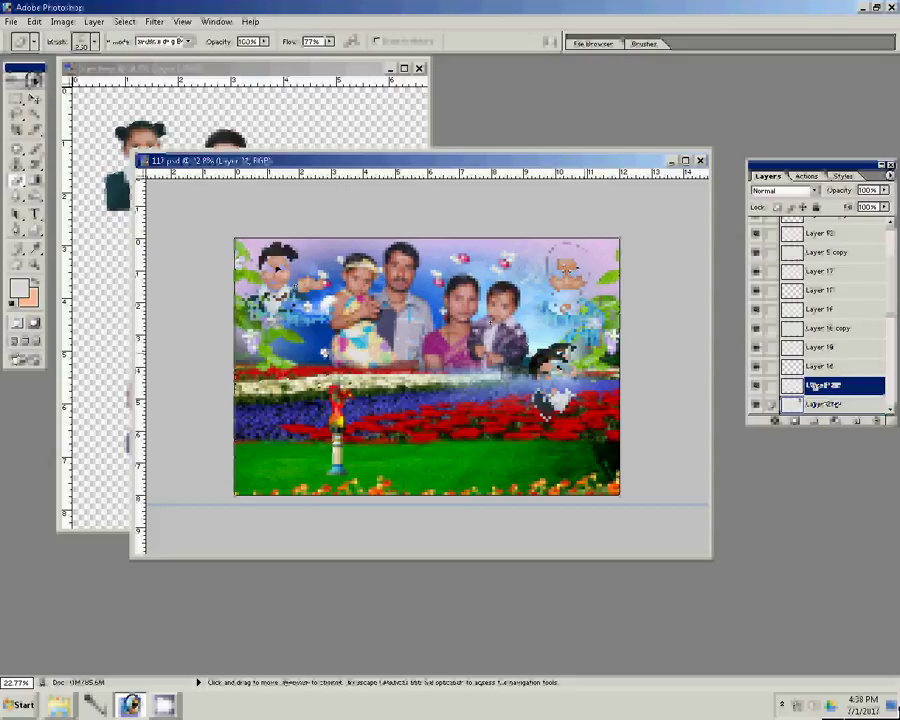
pyautogui.press('v')
pyautogui.moveTo(566, 276)
pyautogui.mouseDown()
pyautogui.moveTo(556, 372)
pyautogui.moveTo(566, 283)
pyautogui.mouseUp()
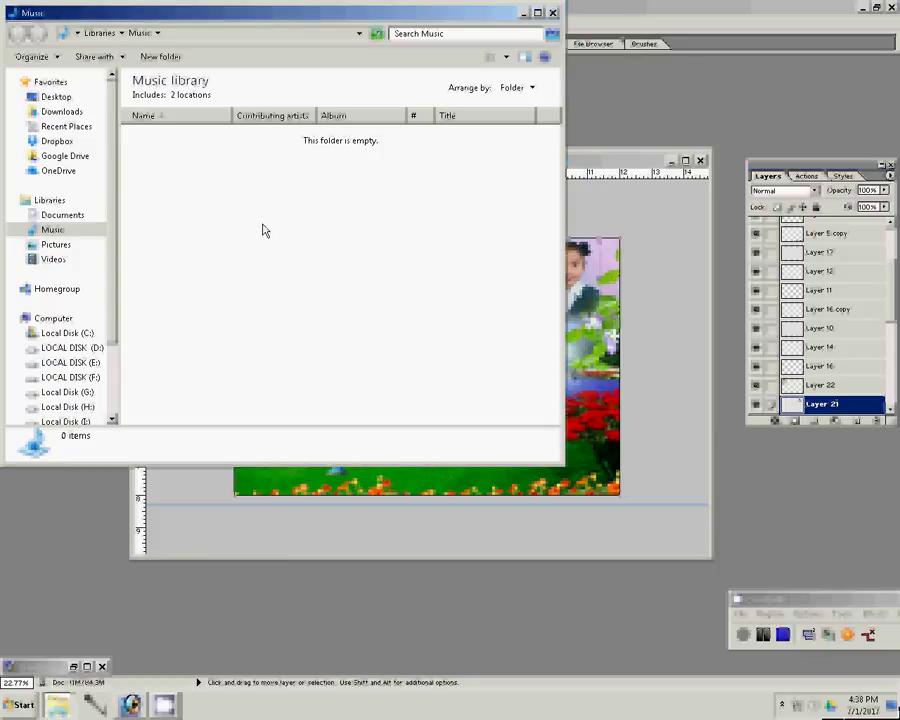
# Drag picture 1245 from the Pictures library into the Photoshop collage
pyautogui.click(52, 245)
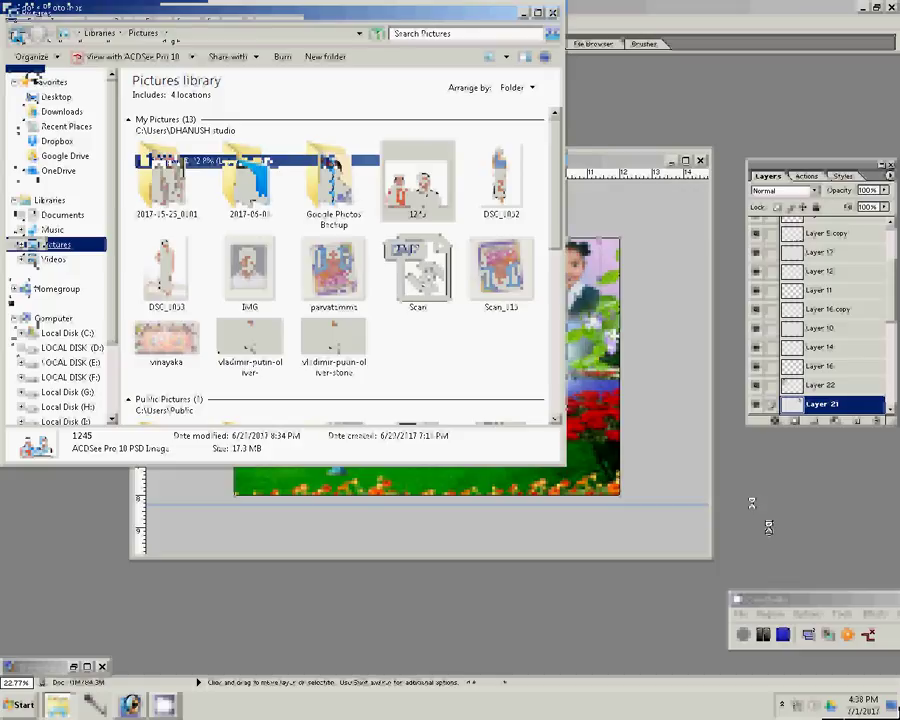
pyautogui.moveTo(417, 180); pyautogui.dragTo(593, 457)
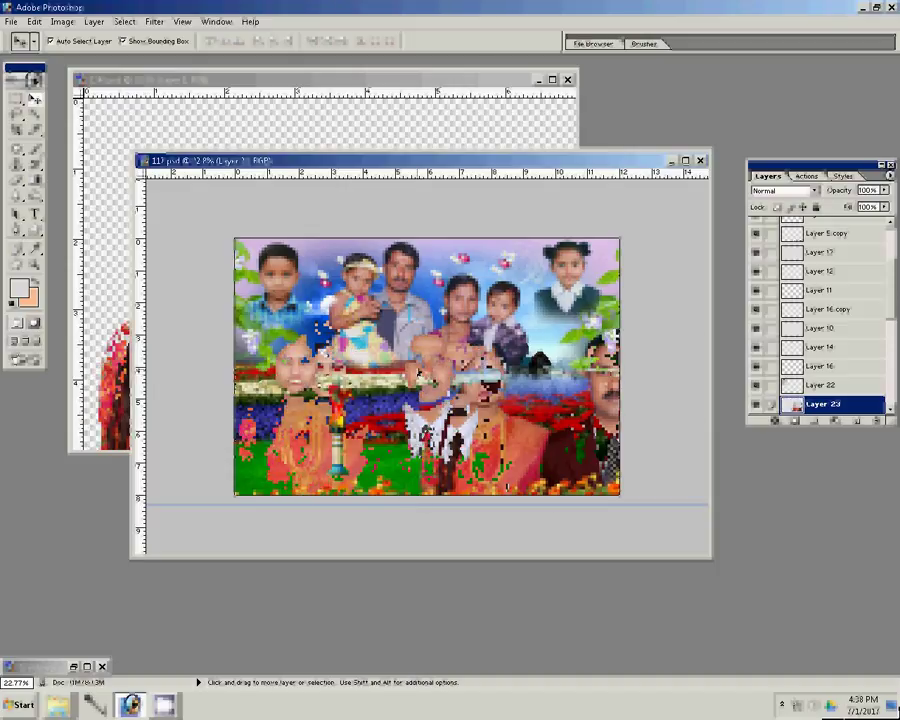
# Move the couple's Layer 23 above Layer 11 to the top of the layer stack, then start Save As
pyautogui.scroll(3, 820, 300)
pyautogui.click(832, 225)
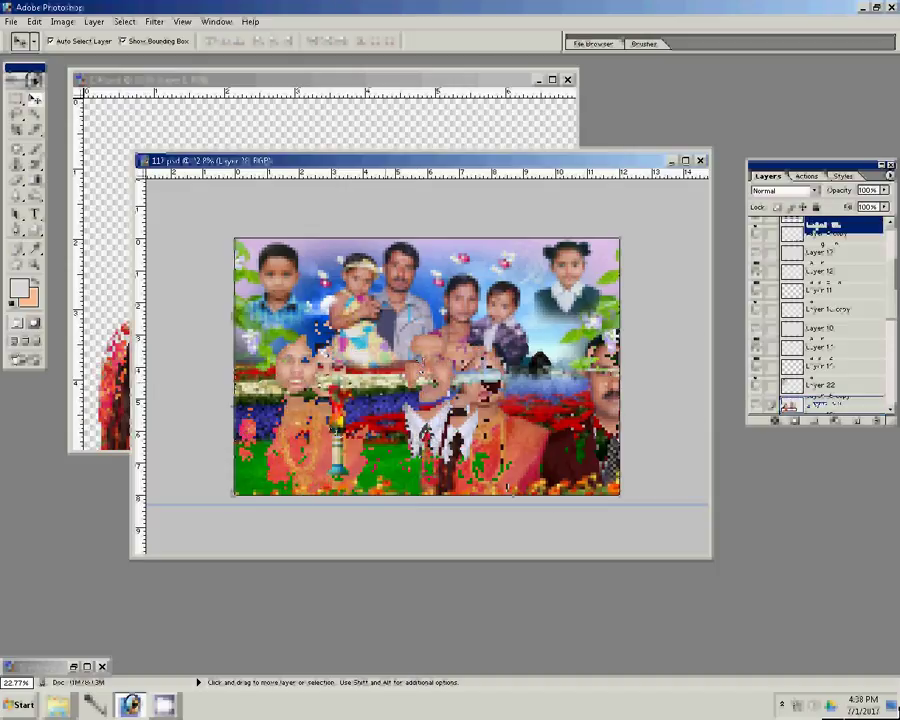
pyautogui.scroll(-5, 830, 320)
pyautogui.click(838, 402)
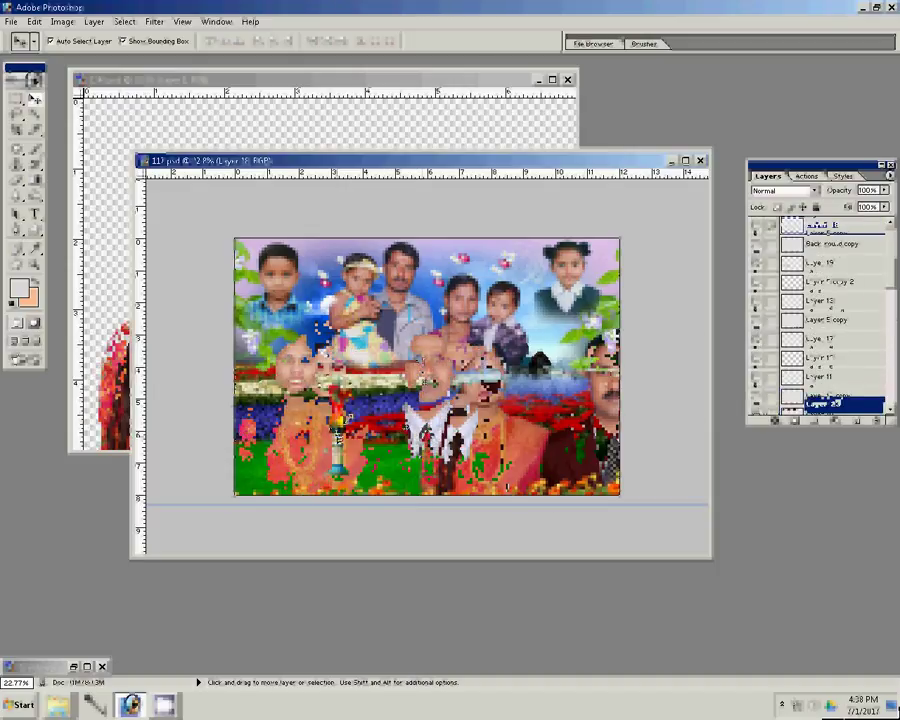
pyautogui.moveTo(838, 404); pyautogui.dragTo(830, 318)
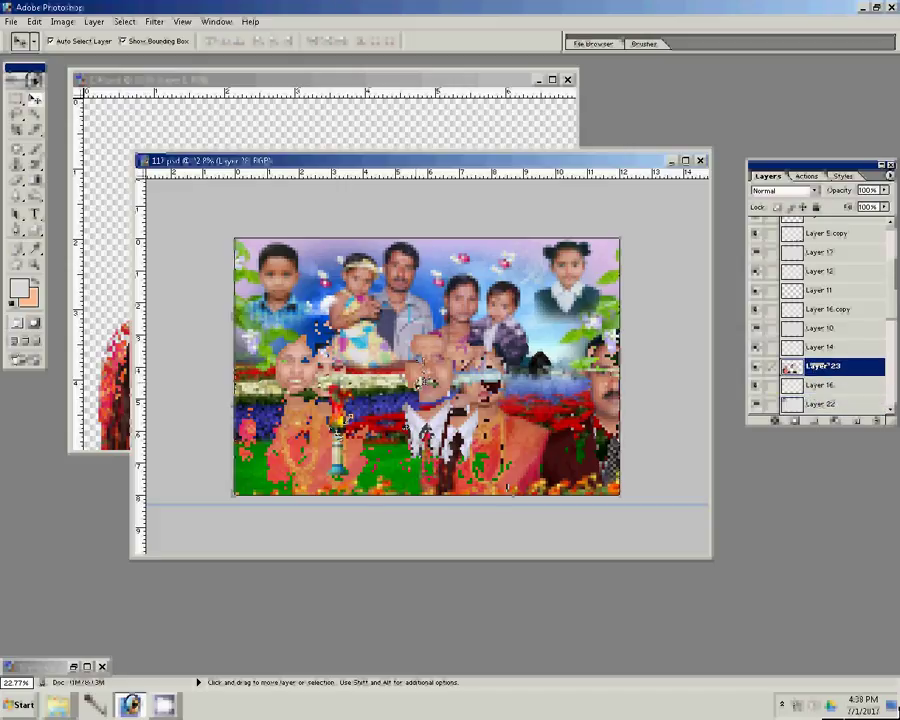
pyautogui.hotkey('ctrl', ']')
pyautogui.hotkey('ctrl', ']')
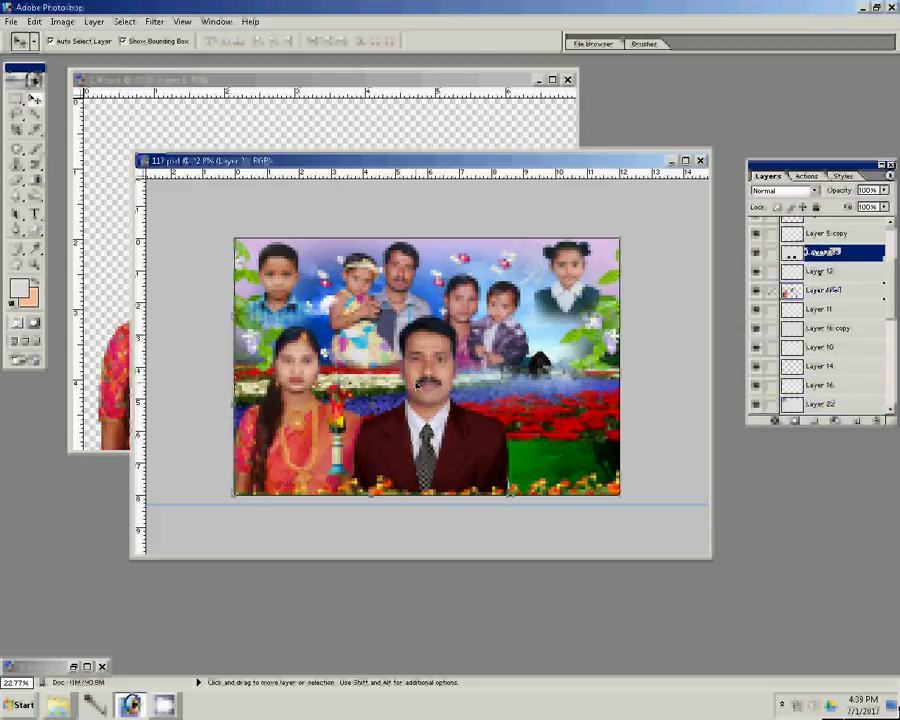
pyautogui.hotkey('ctrl', ']')
pyautogui.hotkey('ctrl', ']')
pyautogui.hotkey('ctrl', ']')
pyautogui.hotkey('ctrl', ']')
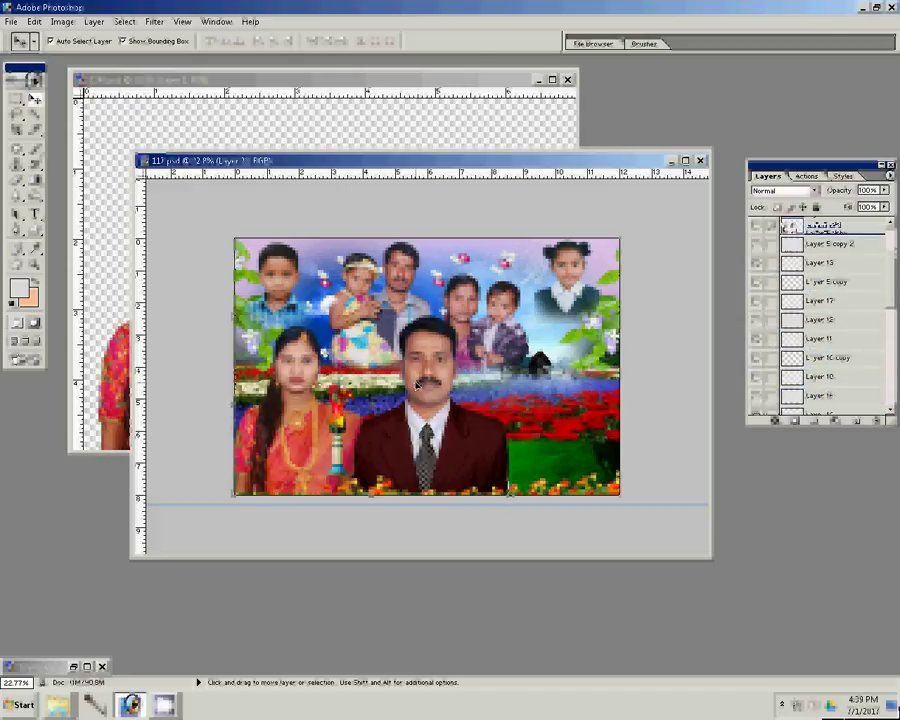
pyautogui.hotkey('ctrl', ']')
pyautogui.hotkey('ctrl', ']')
pyautogui.hotkey('ctrl', ']')
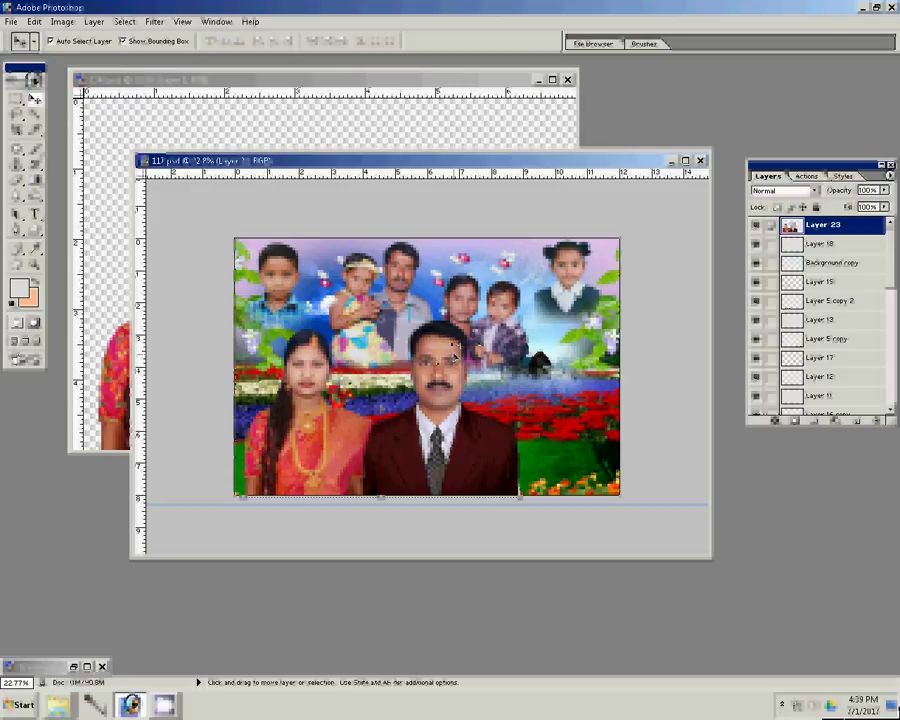
pyautogui.hotkey('ctrl', 'shift', 's')
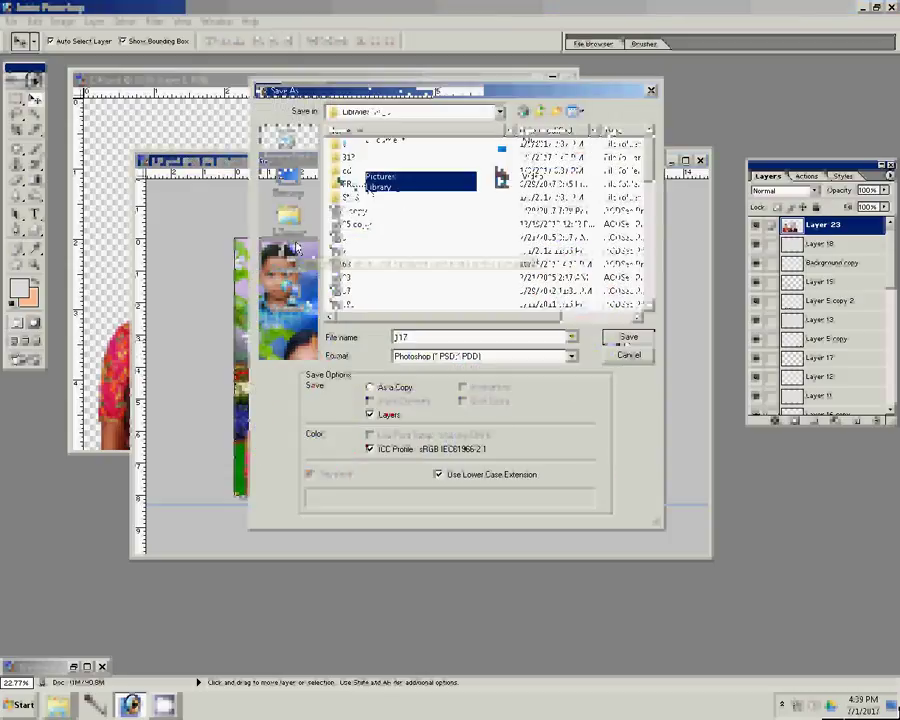
# Save the collage as a layered Photoshop PSD named 117 in Pictures, then bring up the 1245 document
pyautogui.press('Return')
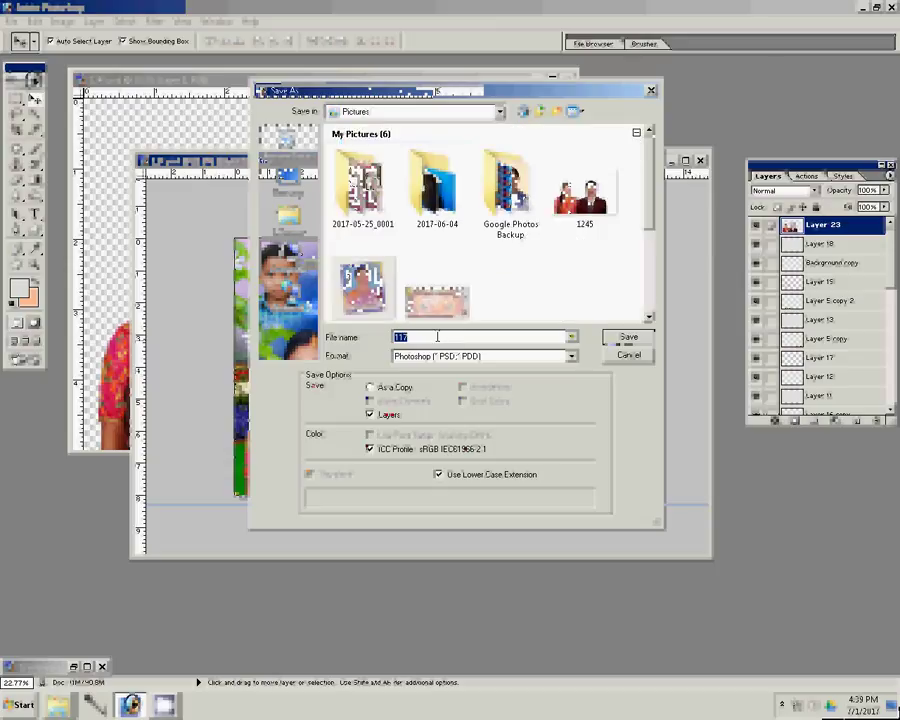
pyautogui.press('Return')
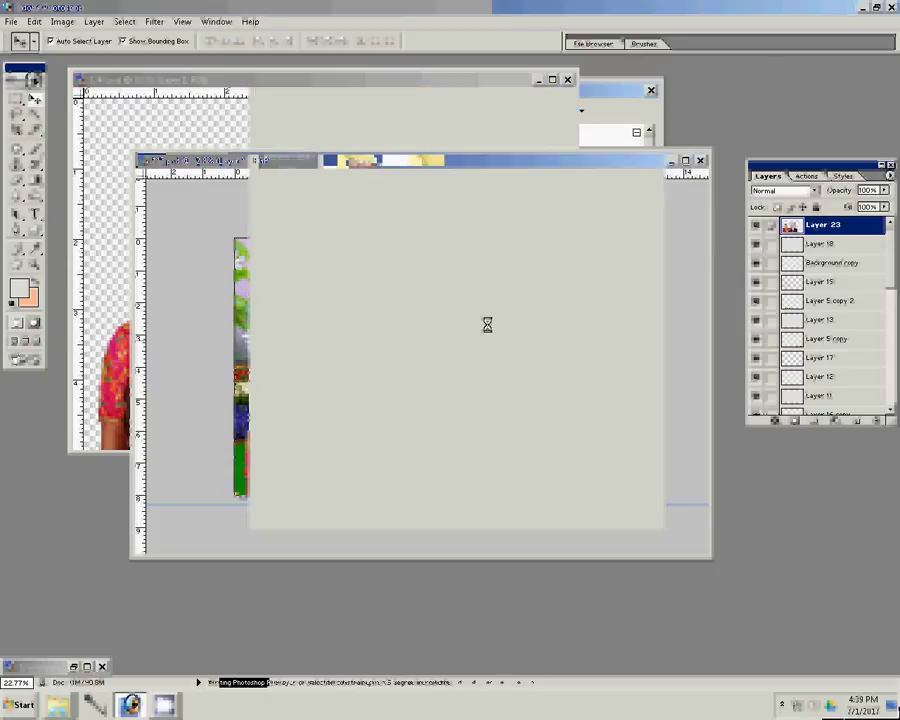
pyautogui.click(506, 142)
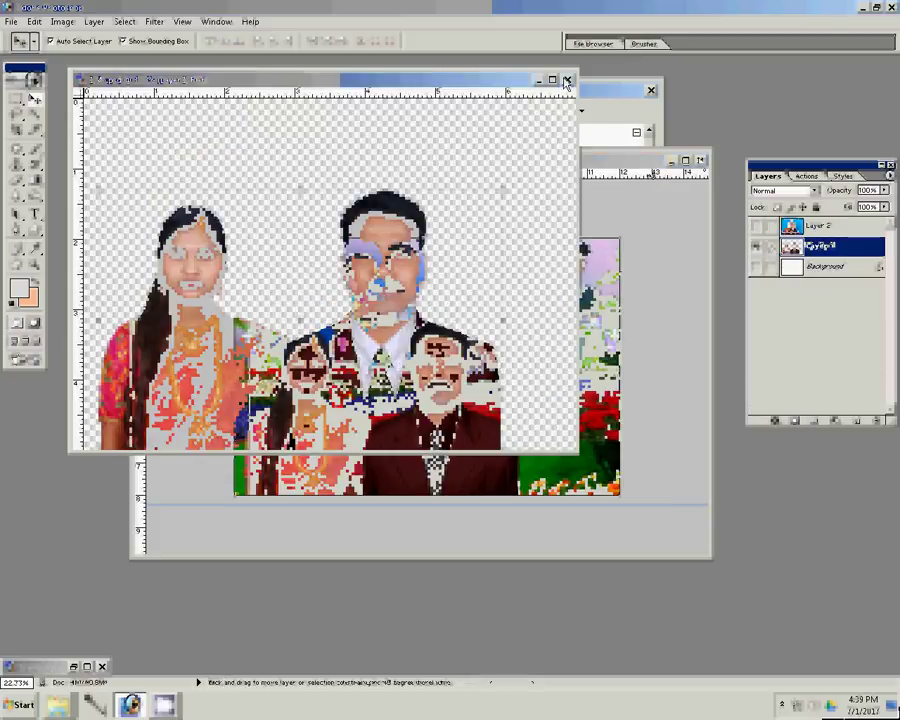
# Close the 1245 document without saving, restore the Scan cut-outs document and save it as PSD
pyautogui.click(567, 79)
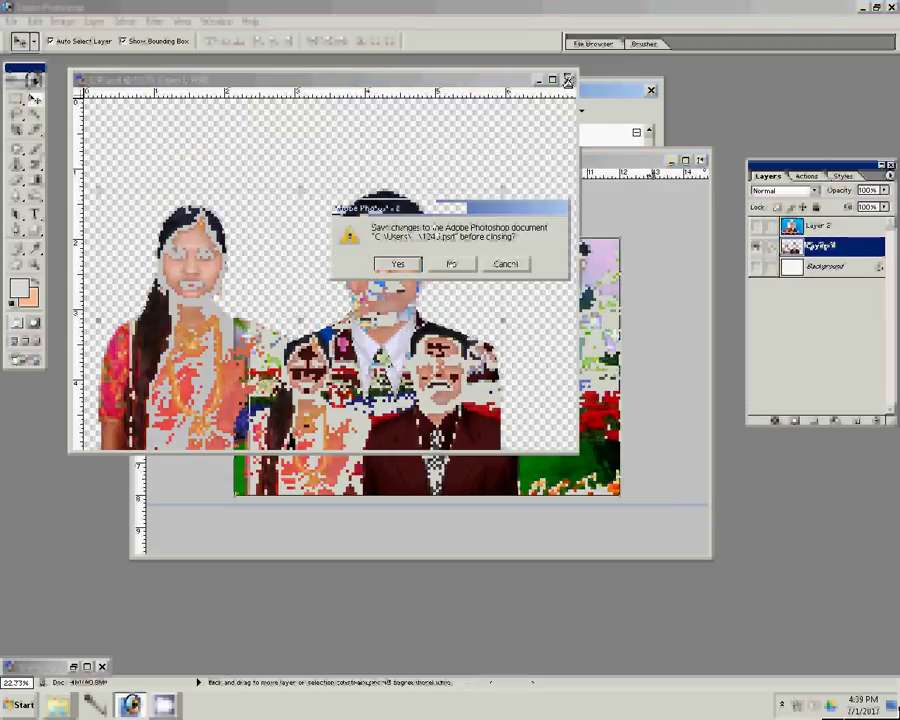
pyautogui.click(455, 263)
pyautogui.click(50, 667)
pyautogui.press('Return')
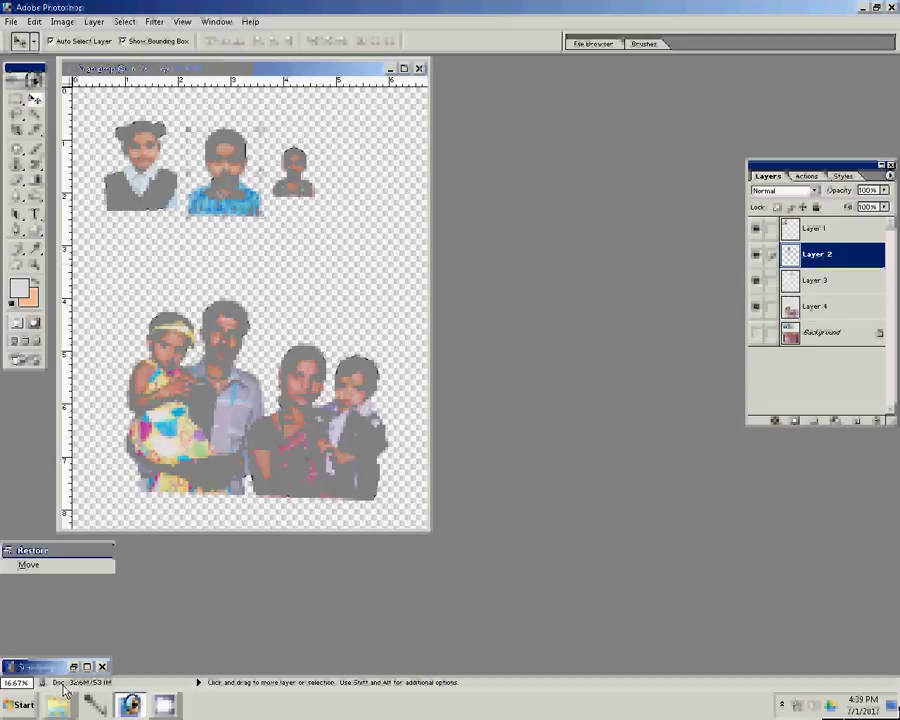
pyautogui.hotkey('ctrl', 'shift', 's')
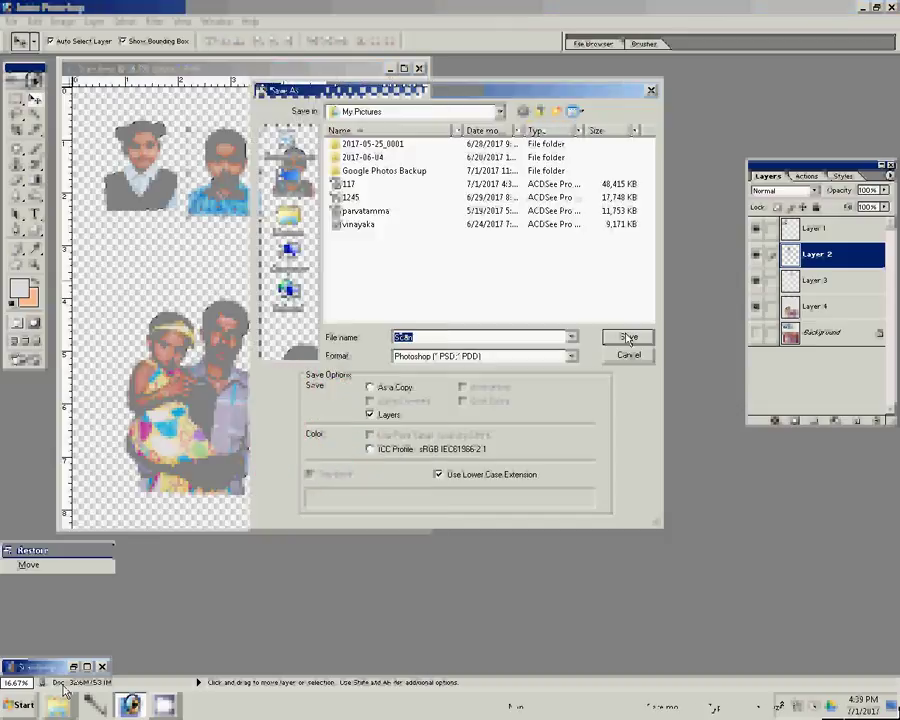
pyautogui.click(622, 340)
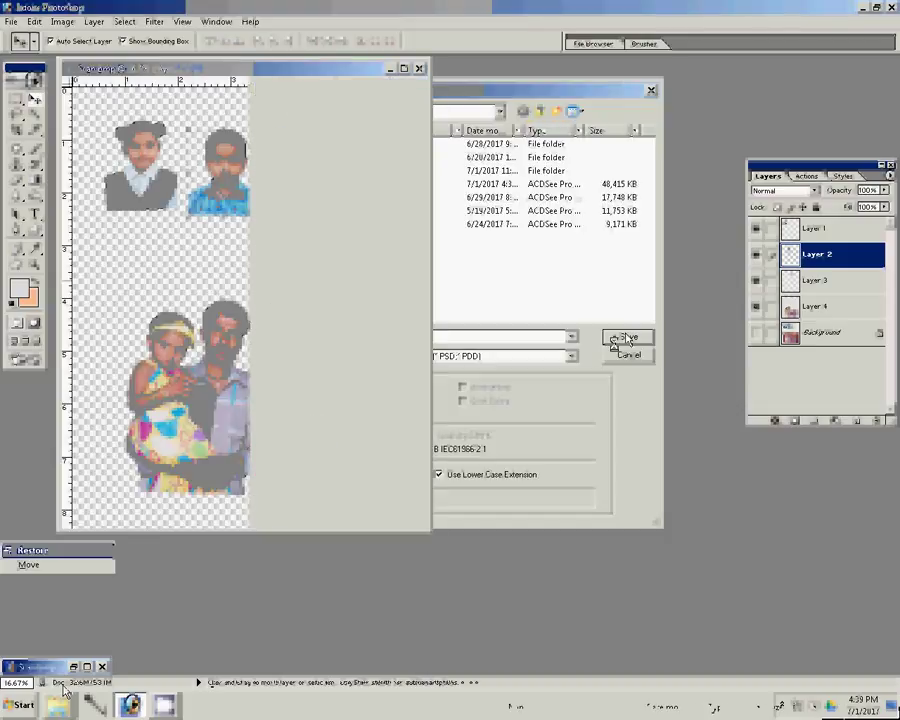